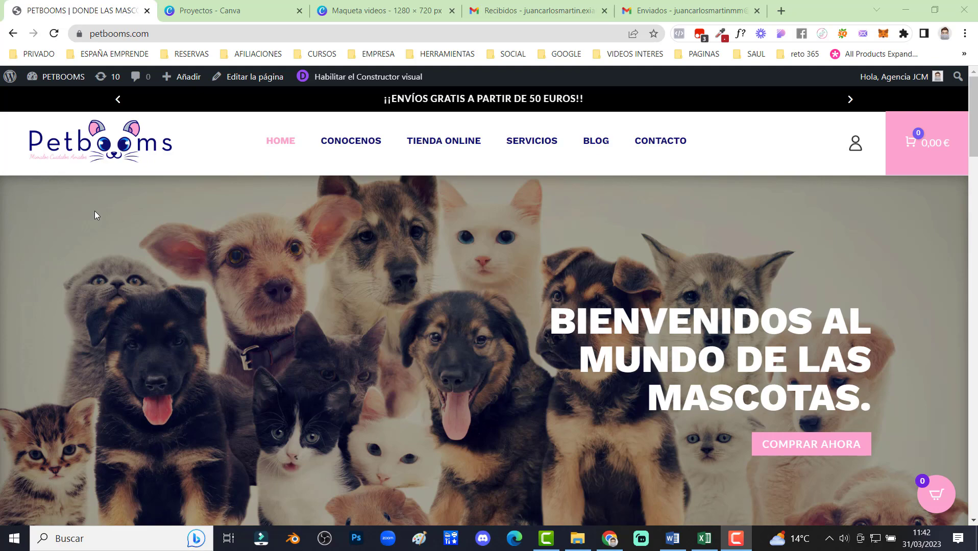
- Look through the store's home page and open the Pienso Alpha Spirit Primal Wanderlust product from the Novedades section
scroll(362, 199, "down", 13)
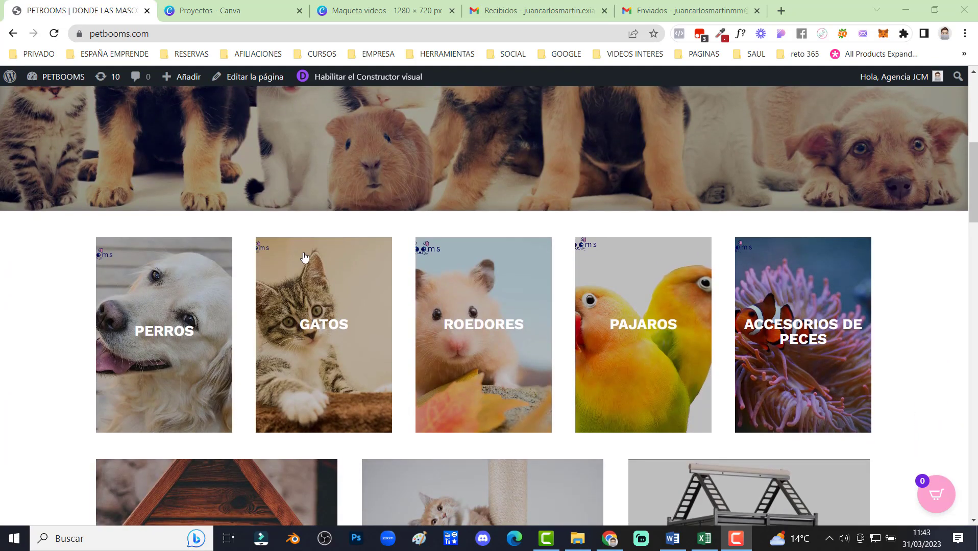
scroll(295, 264, "down", 5)
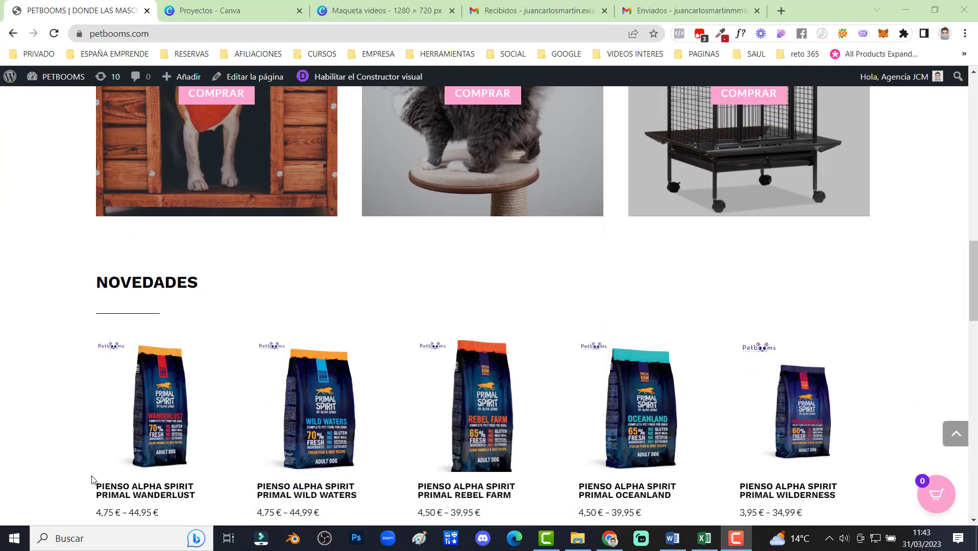
left_click(169, 415)
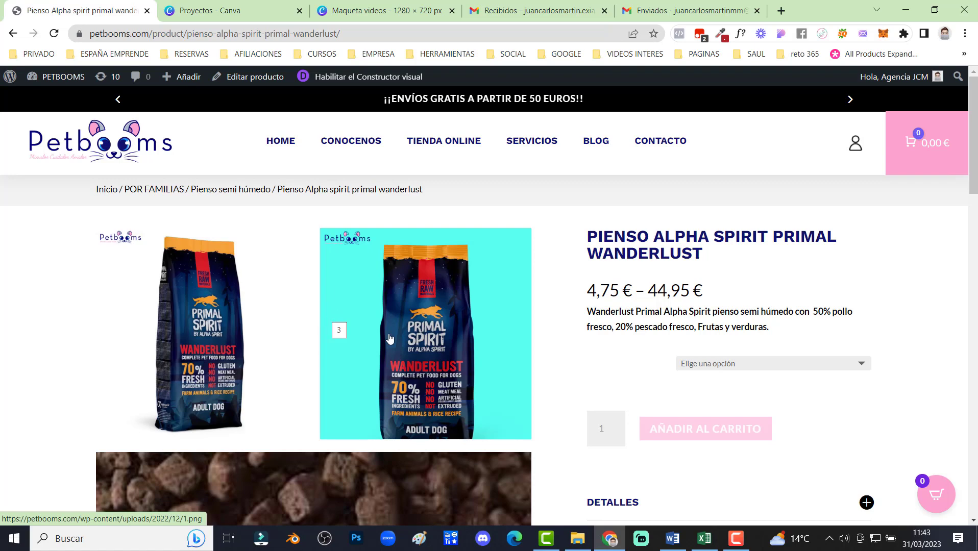
- Examine the product page's images, expandable Detalles section, and long description
scroll(702, 291, "down", 3)
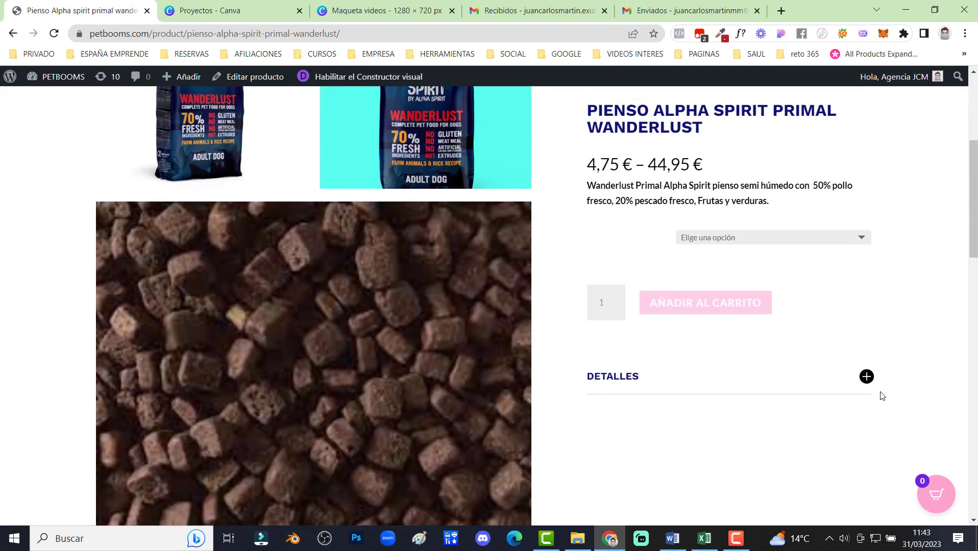
left_click(866, 377)
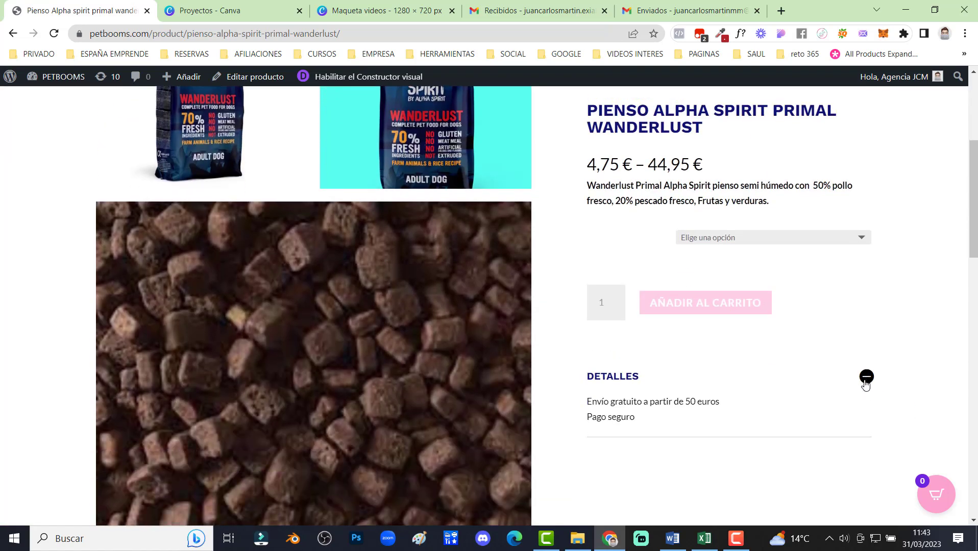
left_click(866, 378)
scroll(233, 272, "down", 4)
scroll(234, 273, "down", 8)
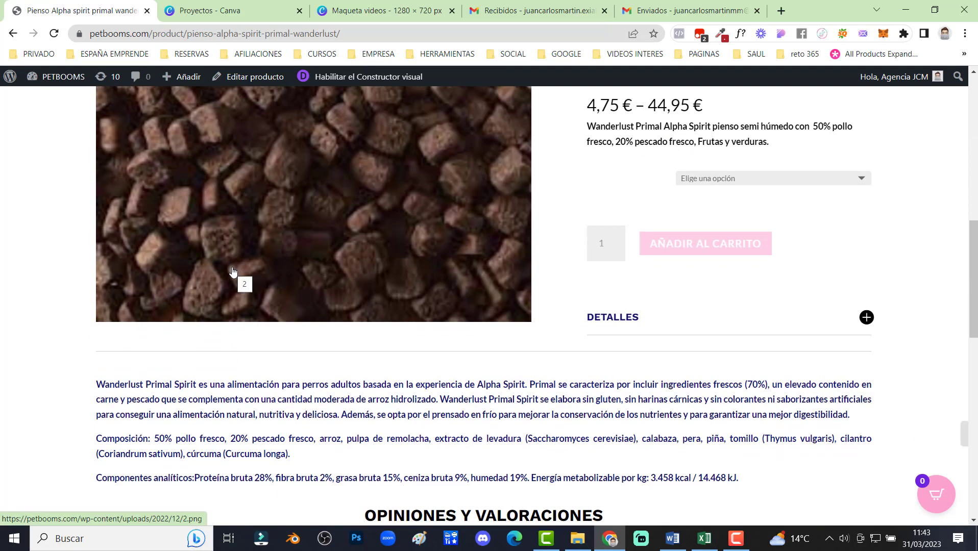
scroll(230, 271, "up", 4)
scroll(229, 270, "up", 12)
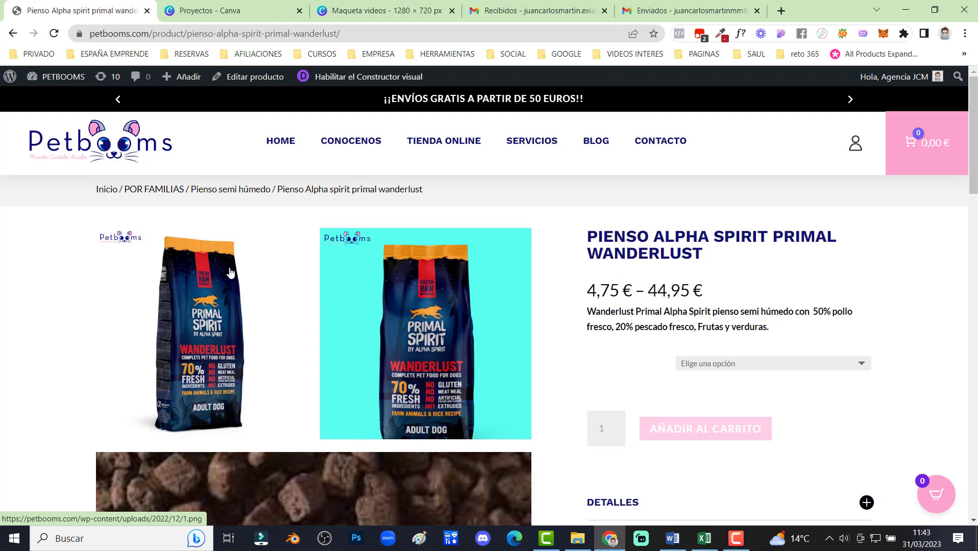
- Open the list of all products in the store's WordPress admin and look through its entries
left_click(62, 83)
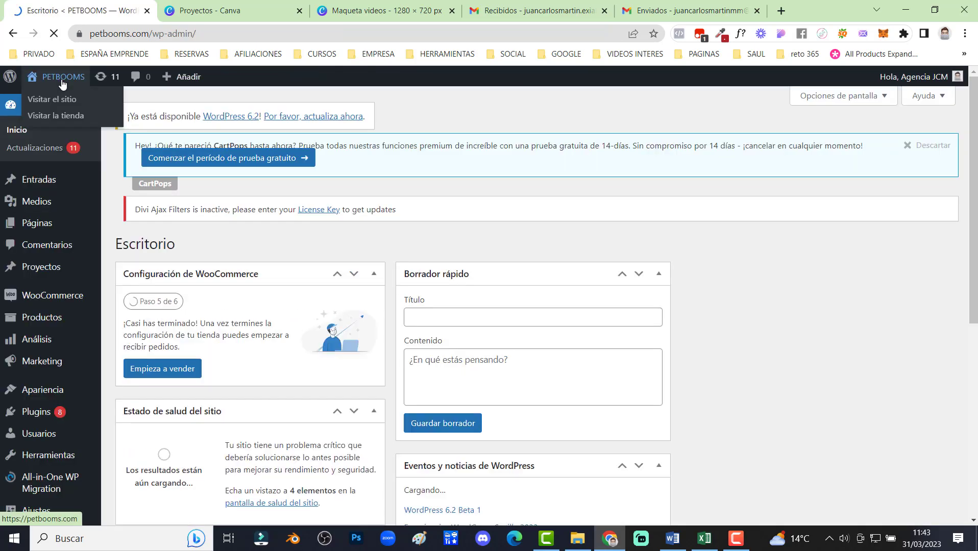
mouse_move(57, 320)
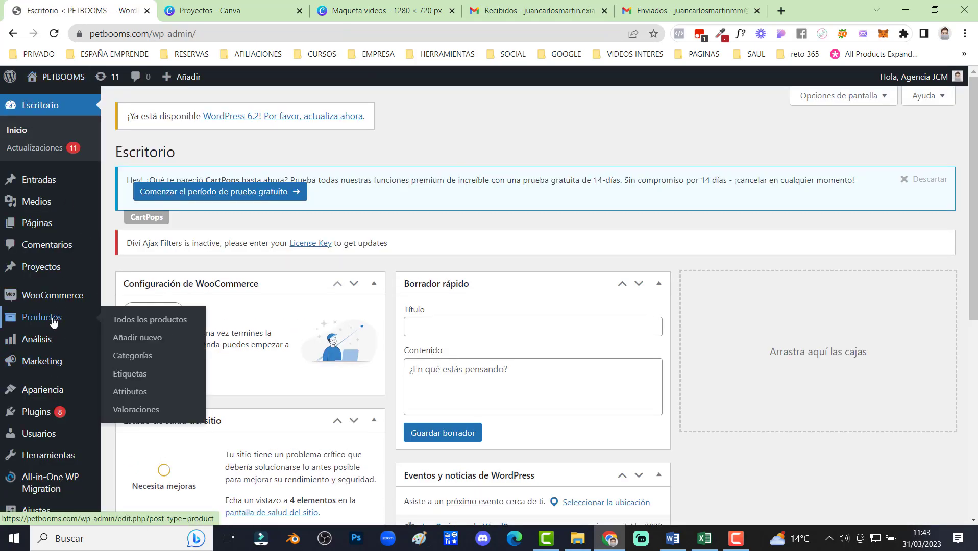
left_click(134, 325)
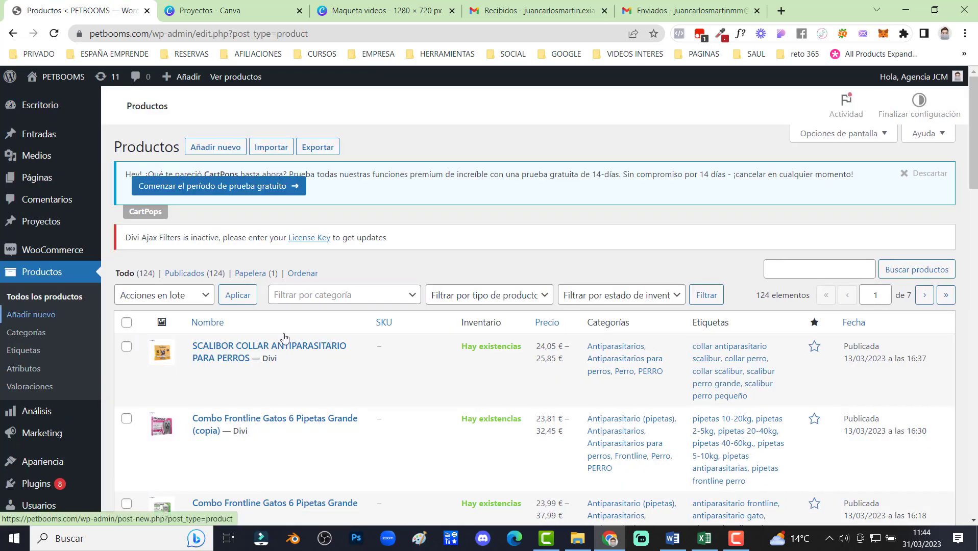
scroll(507, 347, "down", 6)
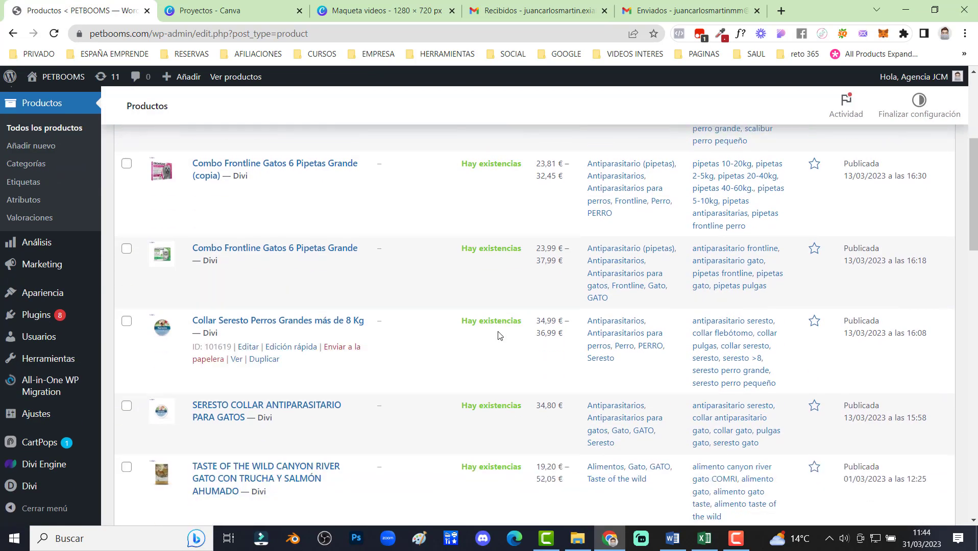
scroll(499, 336, "up", 4)
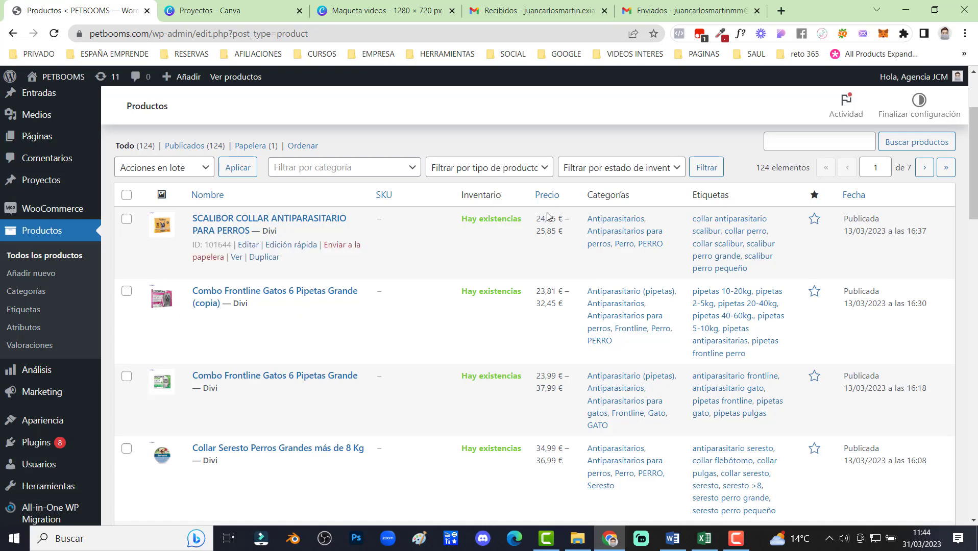
scroll(549, 291, "down", 5)
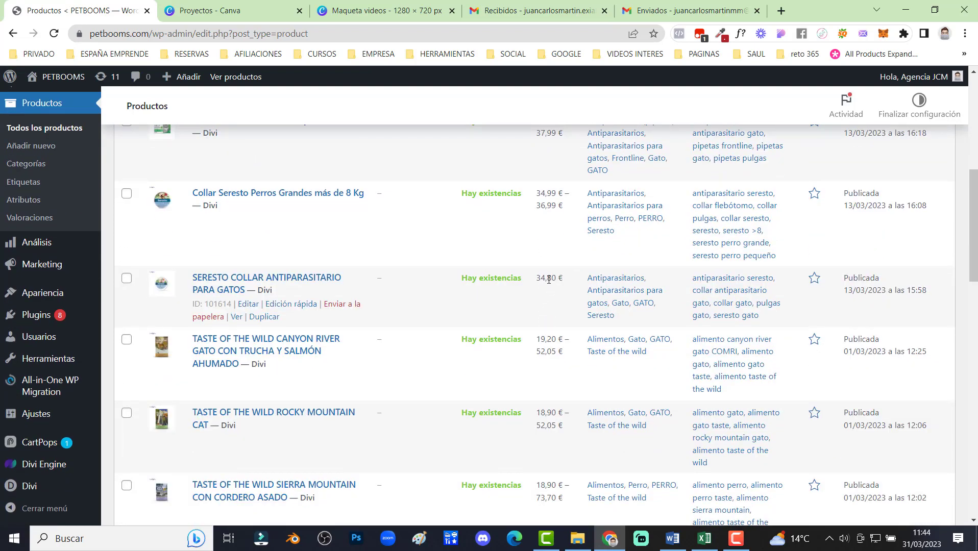
scroll(548, 279, "down", 8)
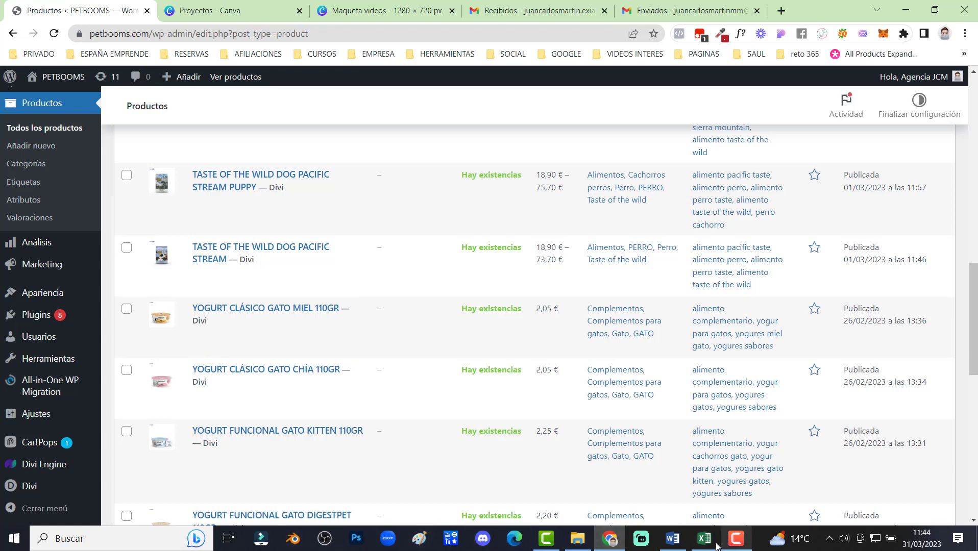
- Switch to the Word document and review the simple product's name, price, descriptions, details, category, tags, and photo size
left_click(669, 539)
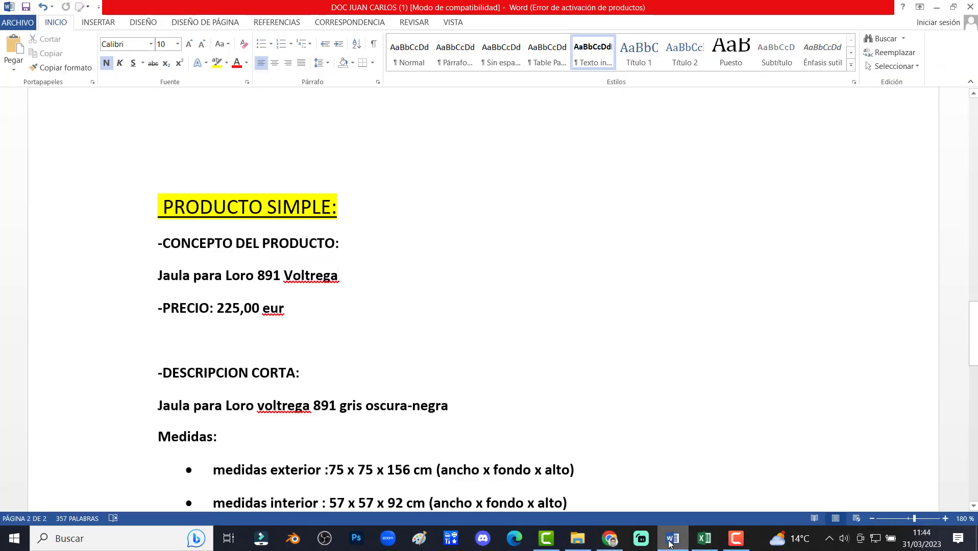
scroll(334, 355, "down", 1)
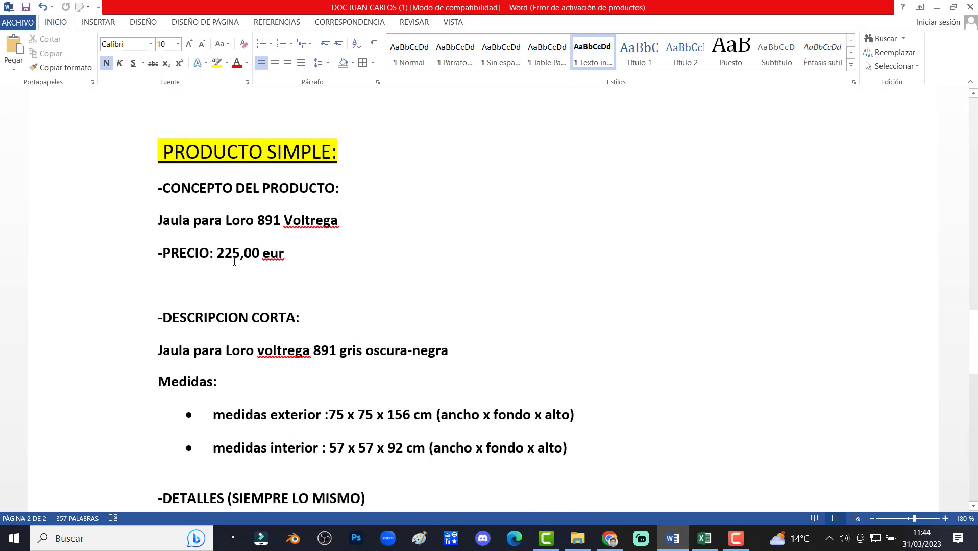
scroll(247, 328, "down", 4)
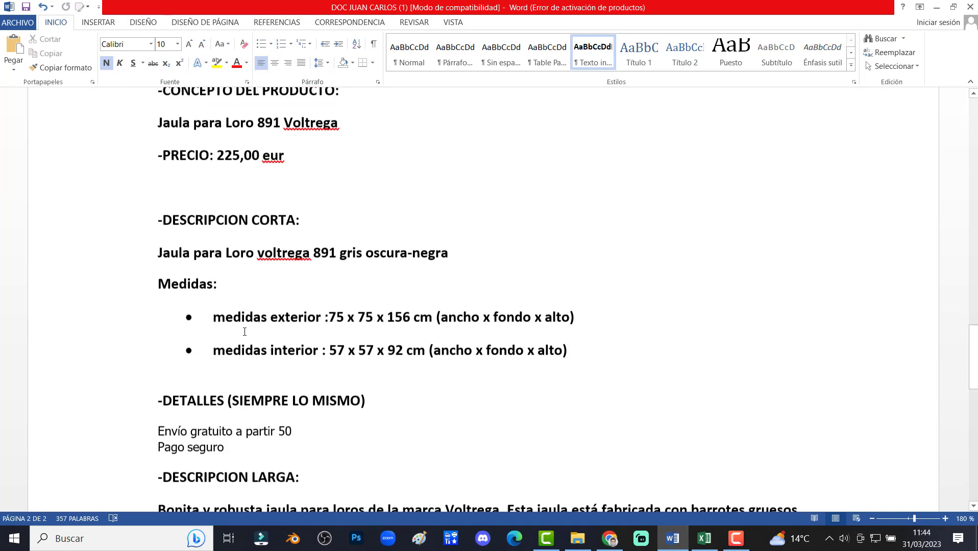
scroll(246, 329, "down", 1)
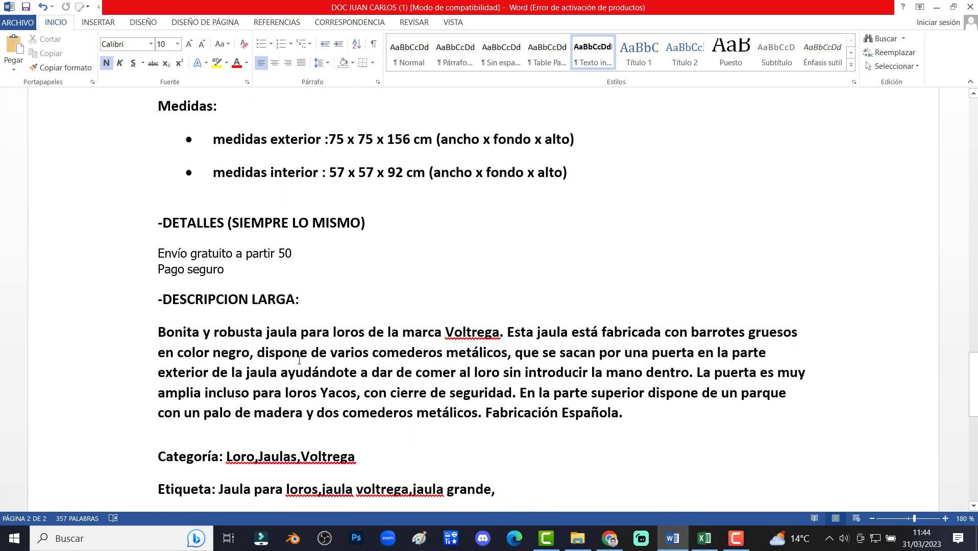
scroll(298, 360, "down", 2)
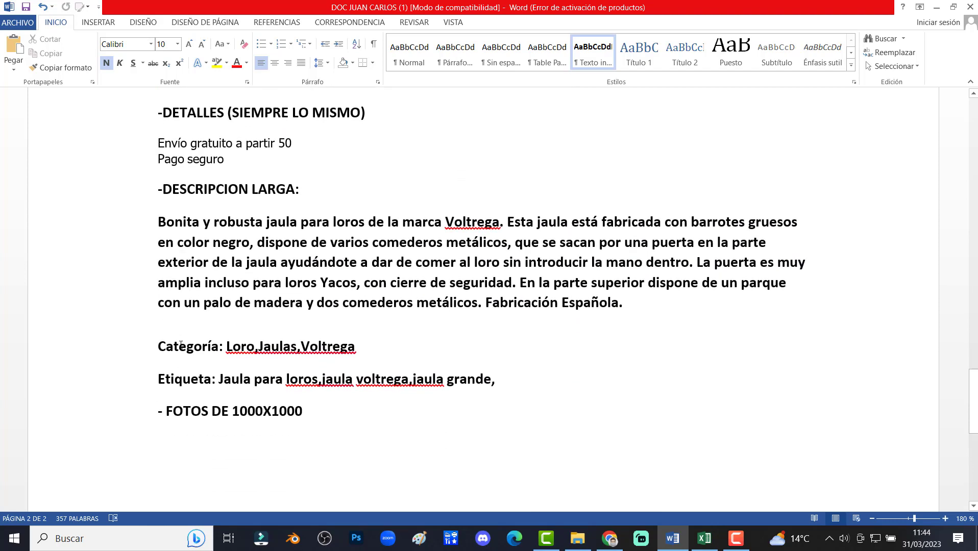
scroll(296, 377, "down", 7)
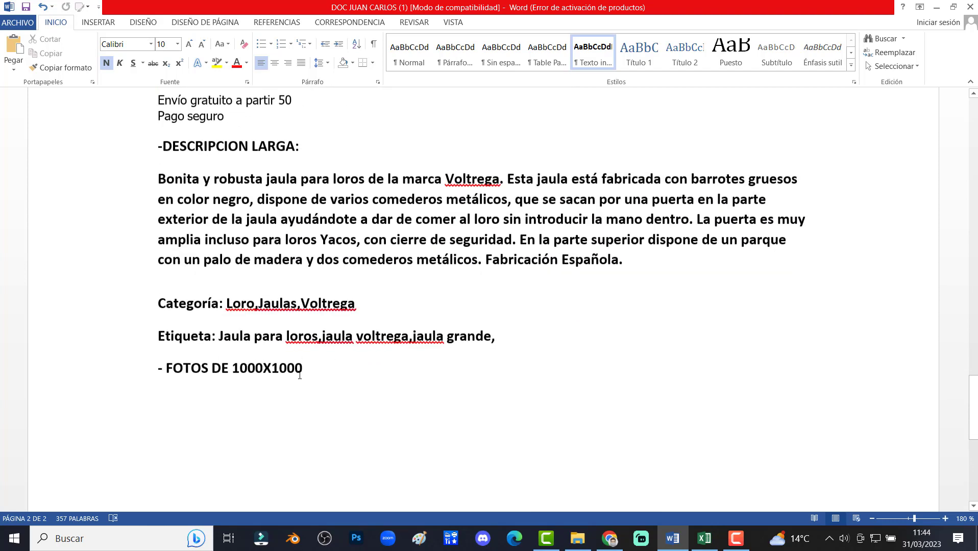
scroll(141, 362, "up", 7)
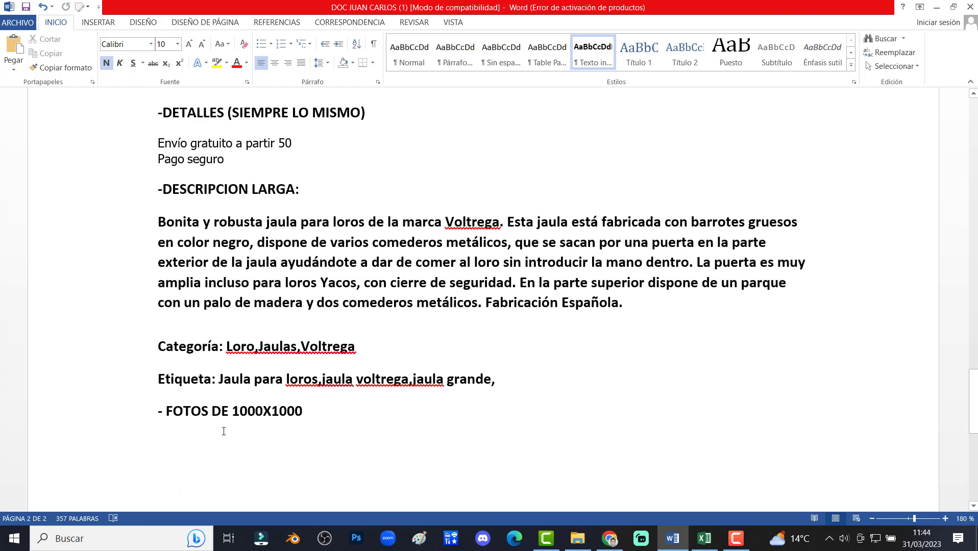
scroll(233, 345, "up", 11)
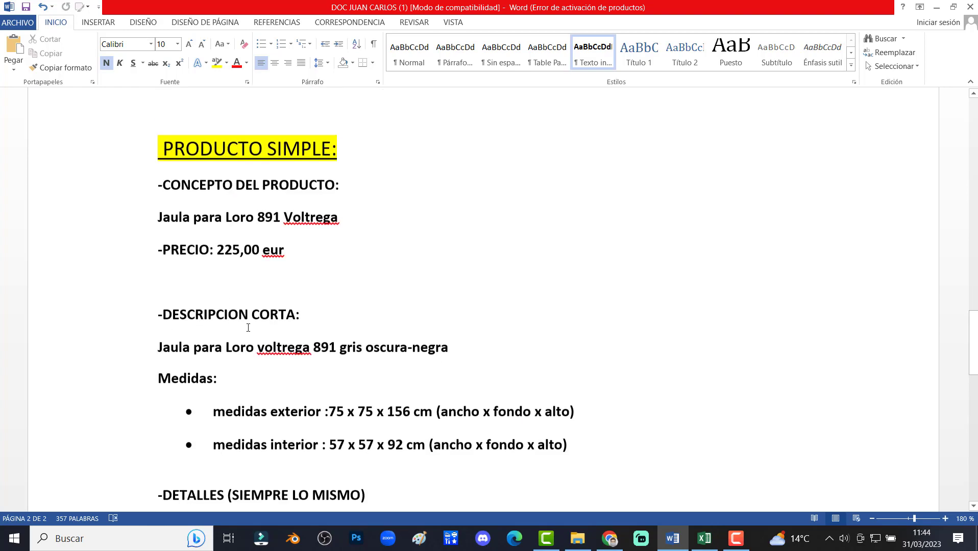
- Switch back to the browser and duplicate the product YOGURT CLÁSICO GATO MIEL 110GR
left_click(609, 540)
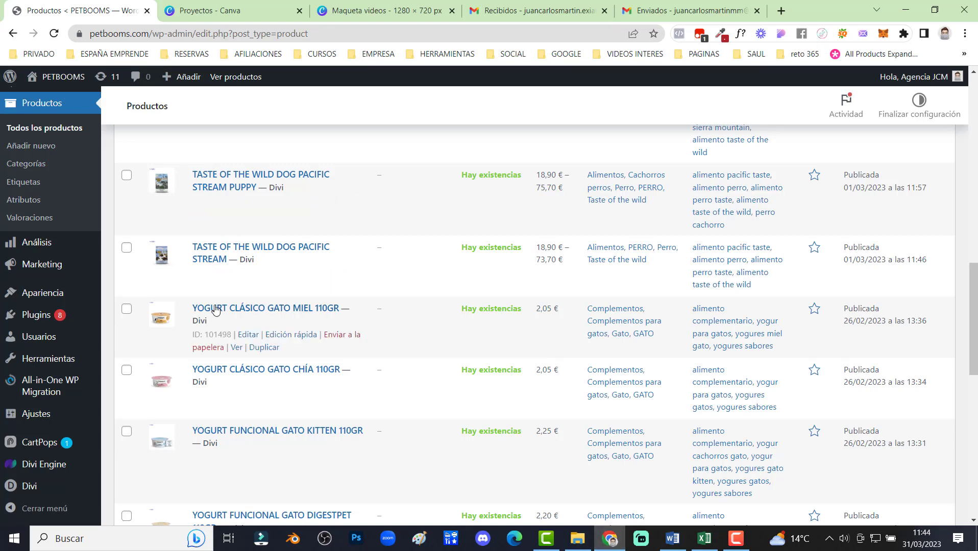
left_click(266, 349)
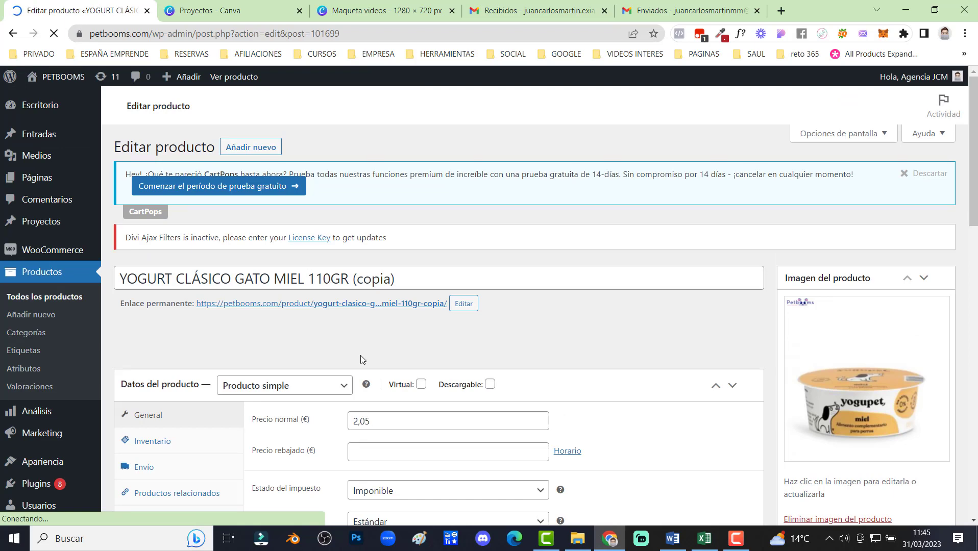
- Copy the product name "Jaula para Loro 891 Voltrega" from the Word document and use it as the duplicated product's title
left_click(674, 542)
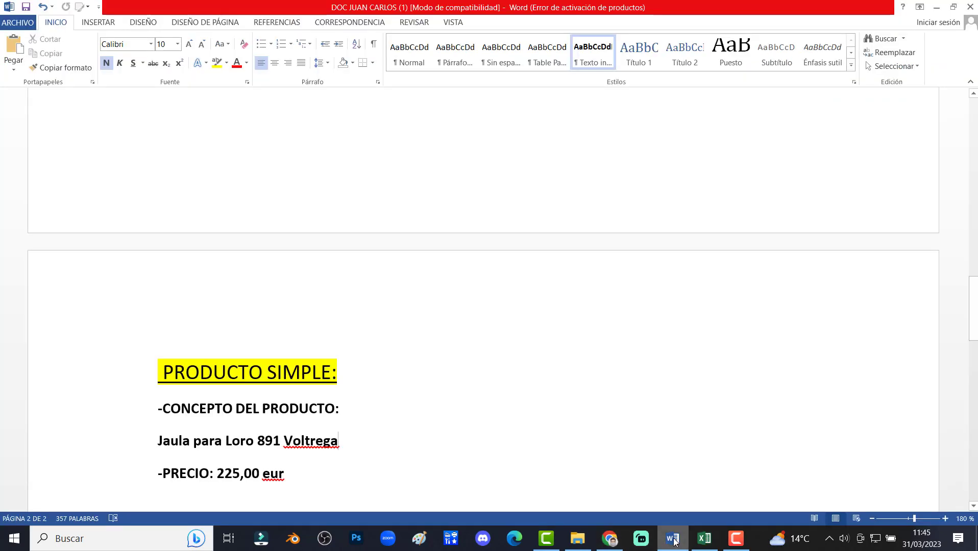
scroll(222, 424, "down", 6)
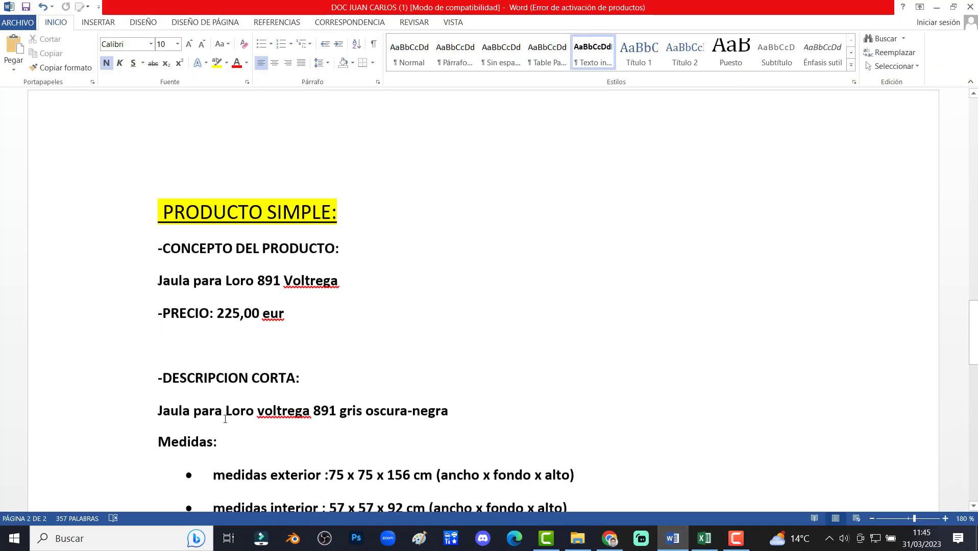
scroll(162, 180, "up", 1)
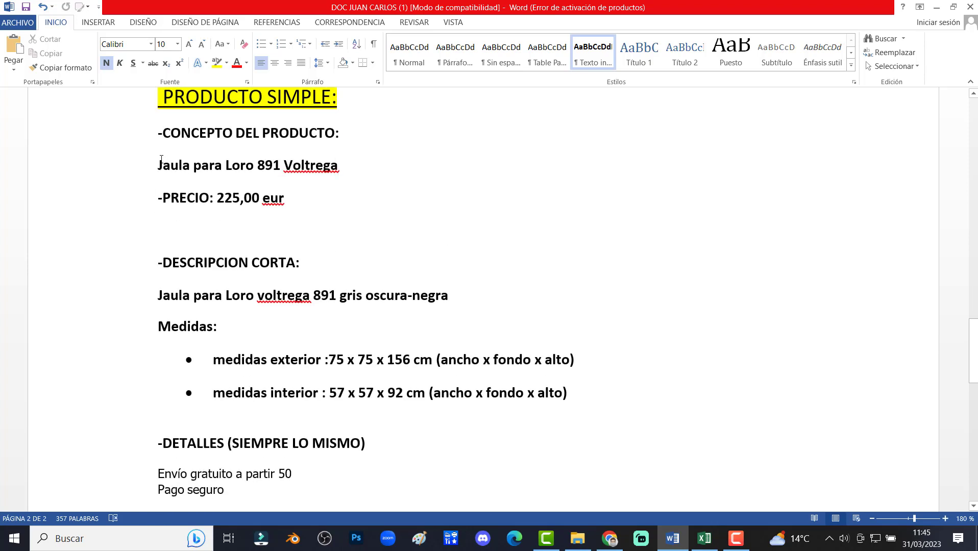
triple_click(258, 164)
key("ctrl+c")
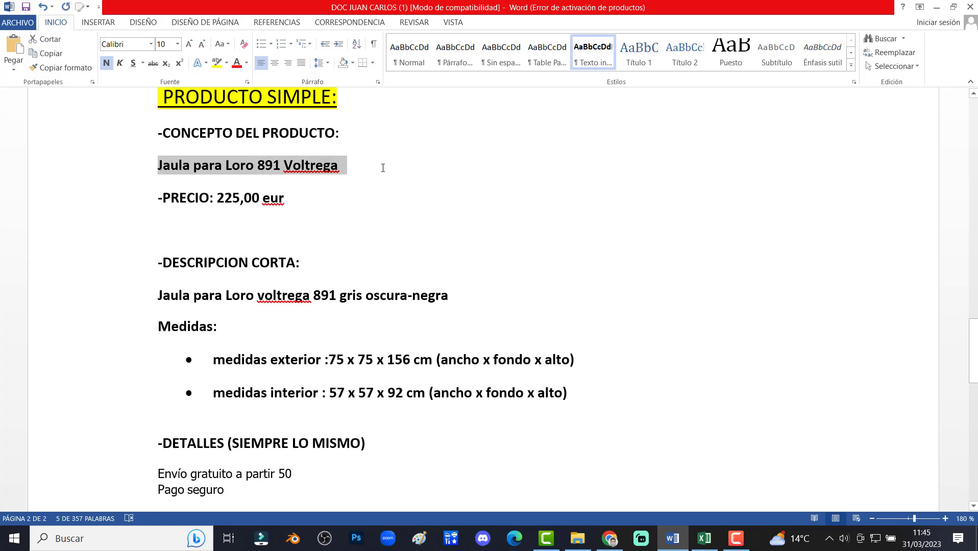
left_click(609, 538)
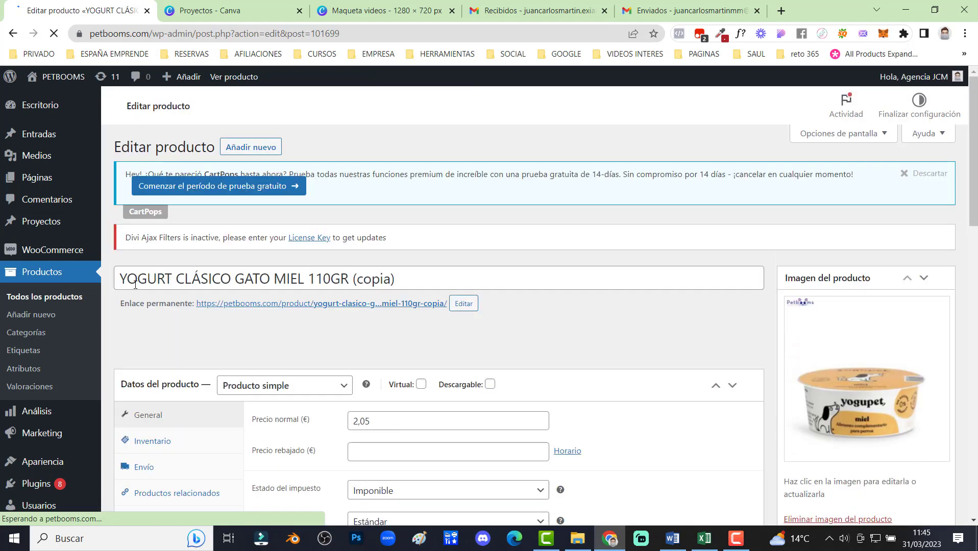
left_click_drag(121, 278, 437, 278)
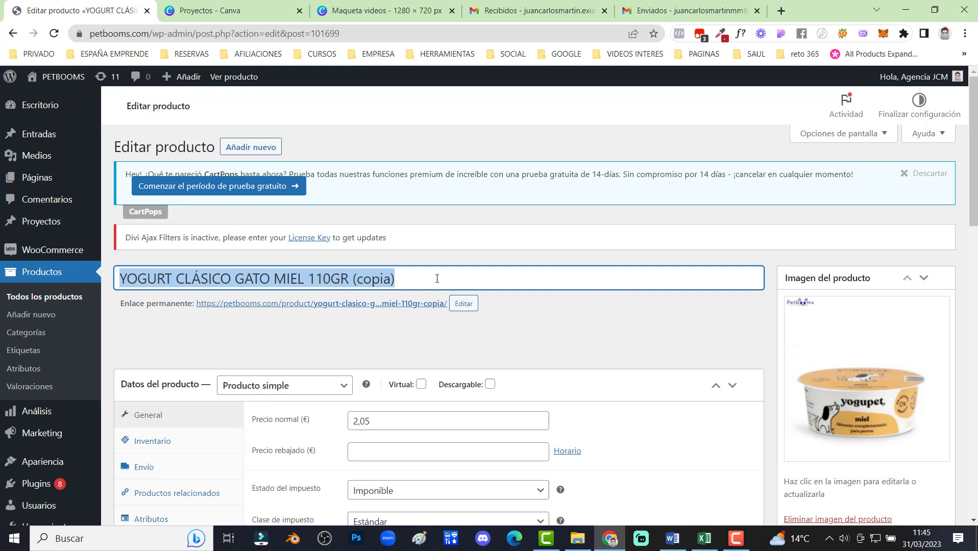
key("ctrl+v")
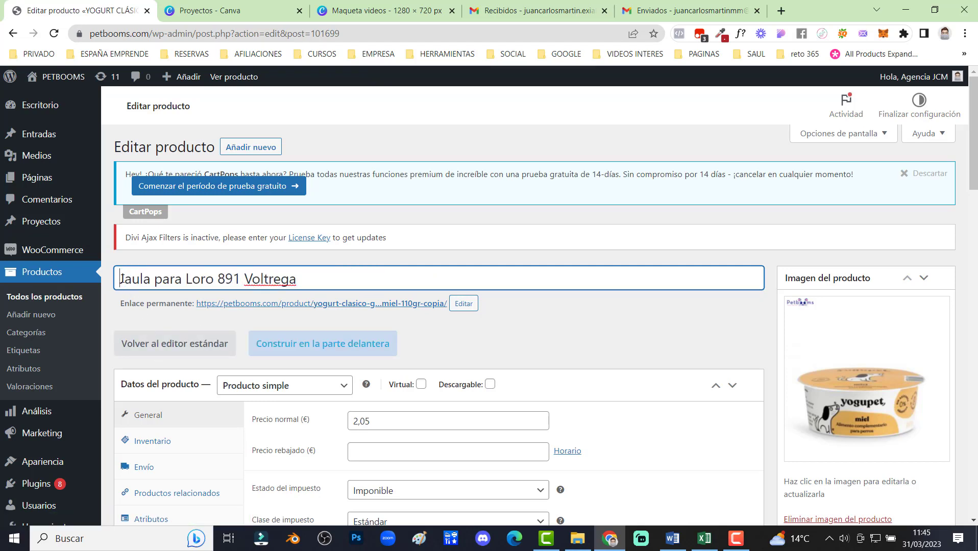
- Replace the permalink slug of the duplicated product with its title, "Jaula para Loro 891 Voltrega"
left_click_drag(121, 279, 306, 283)
key("ctrl+c")
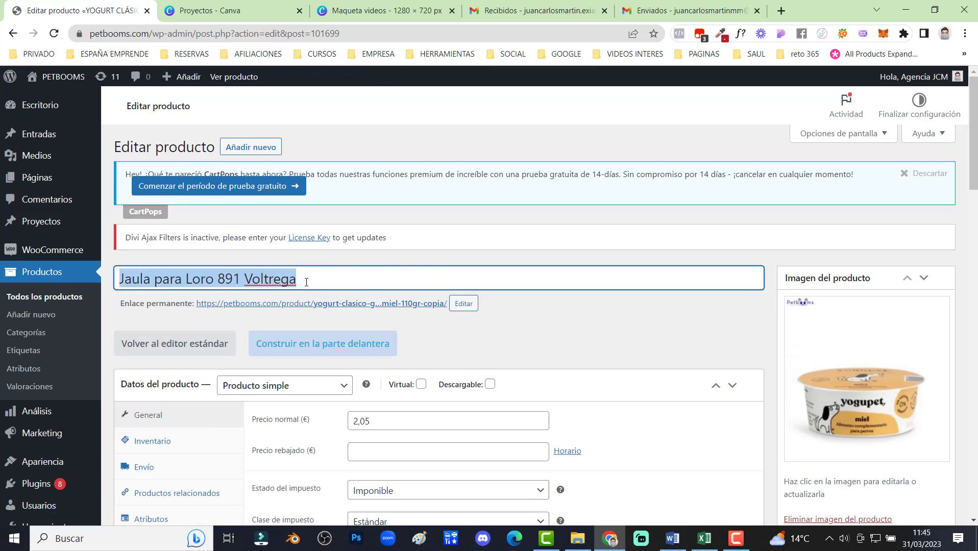
left_click(466, 307)
left_click_drag(315, 305, 448, 302)
key("ctrl+v")
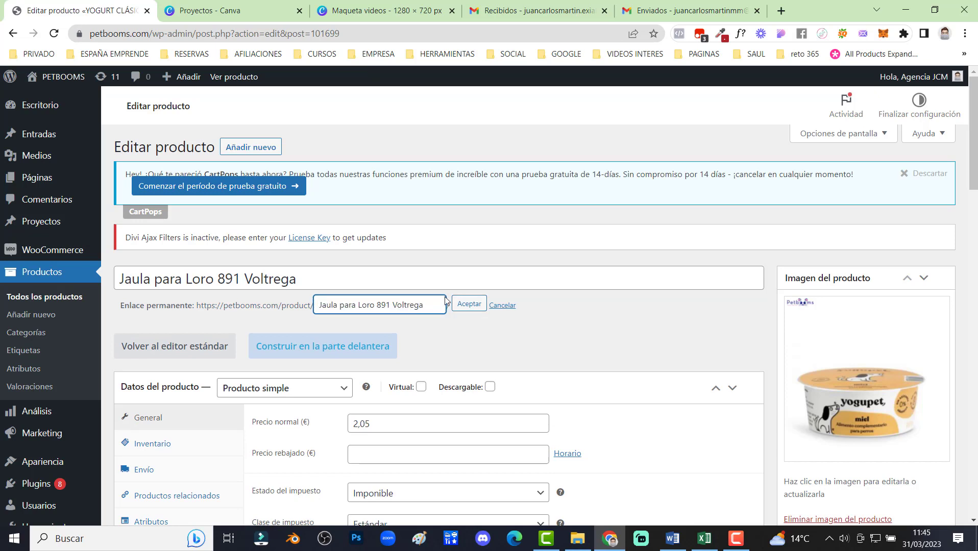
left_click(469, 304)
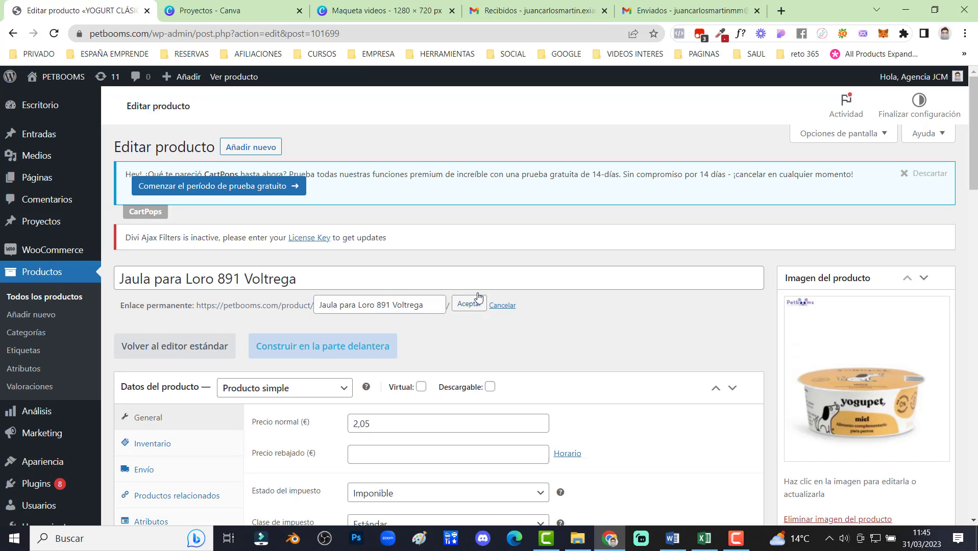
scroll(369, 342, "down", 1)
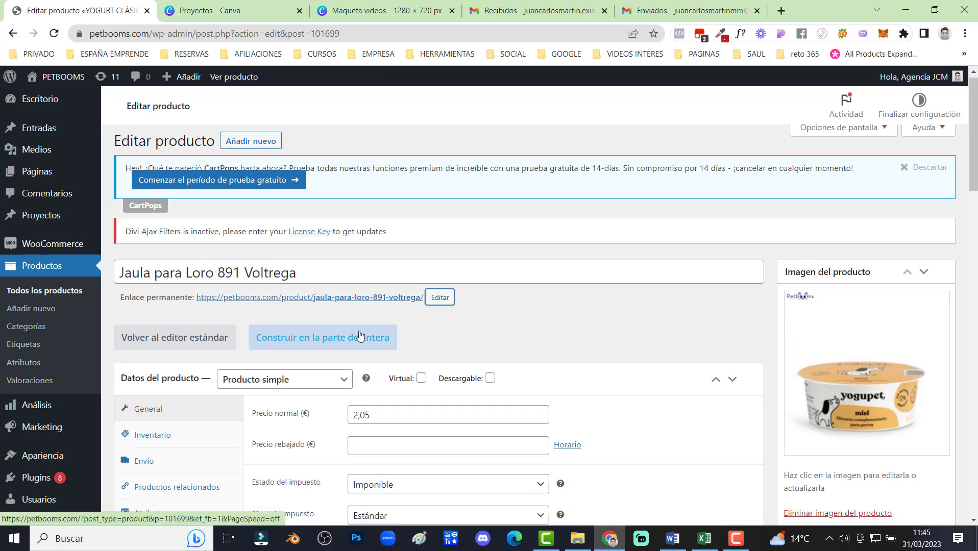
- Keep the product type as Producto simple and set the regular price to 225 €, as given in the Word document
left_click(257, 323)
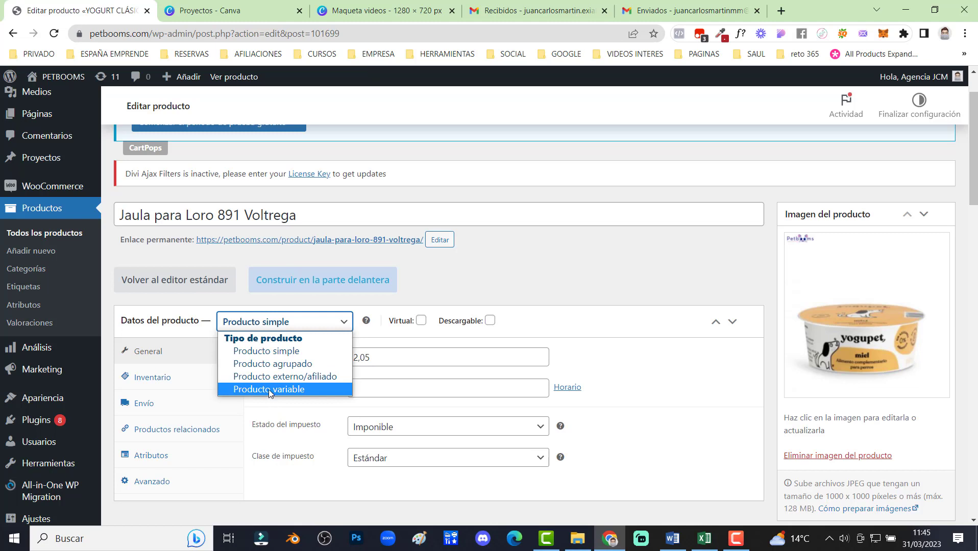
left_click(274, 352)
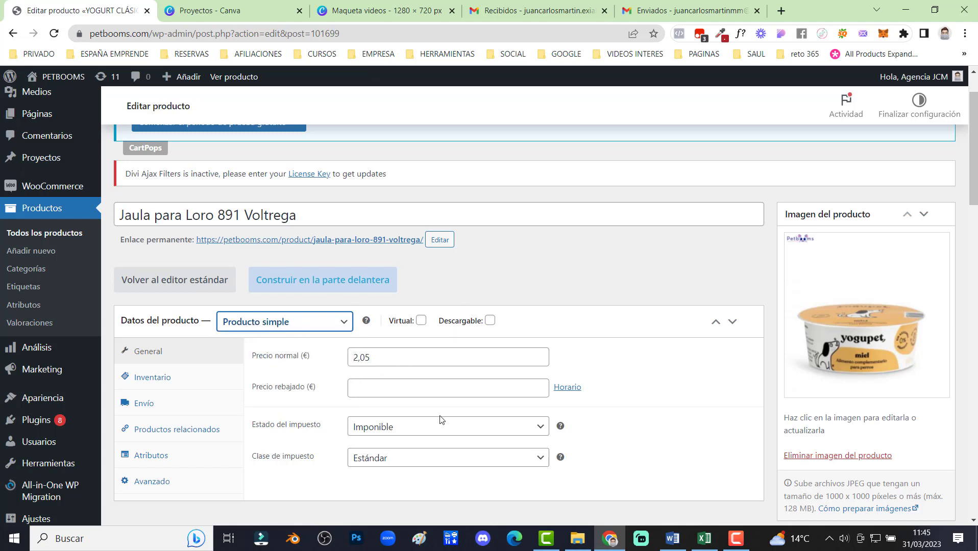
left_click(385, 357)
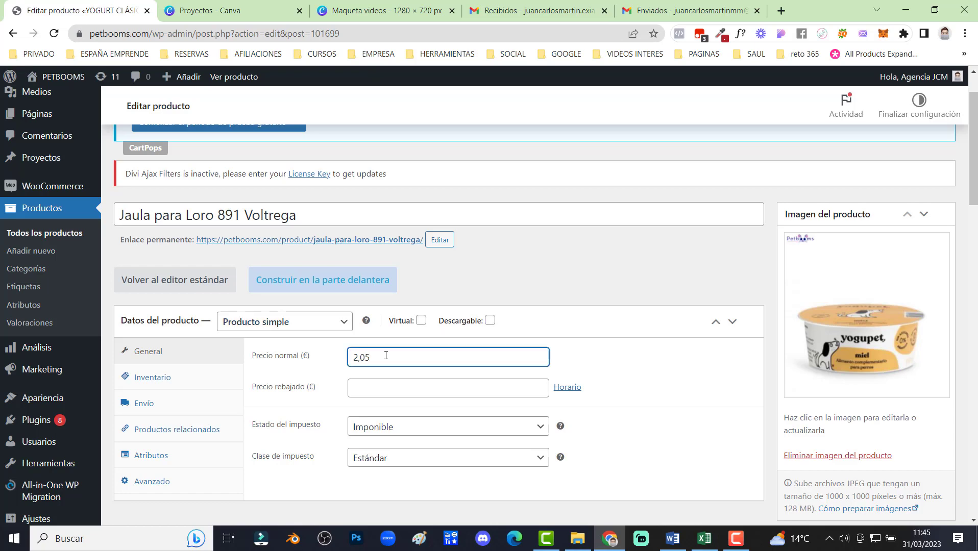
left_click(671, 544)
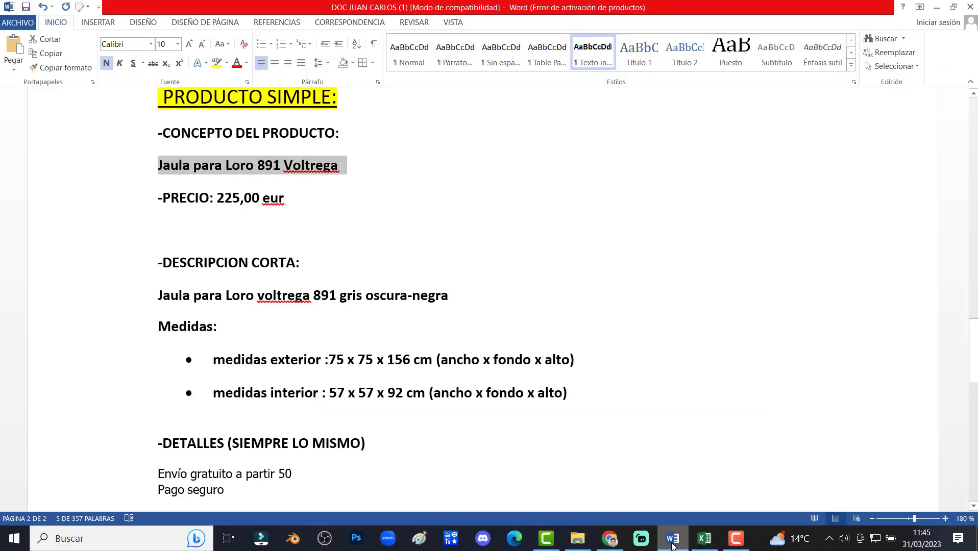
left_click(672, 543)
double_click(360, 358)
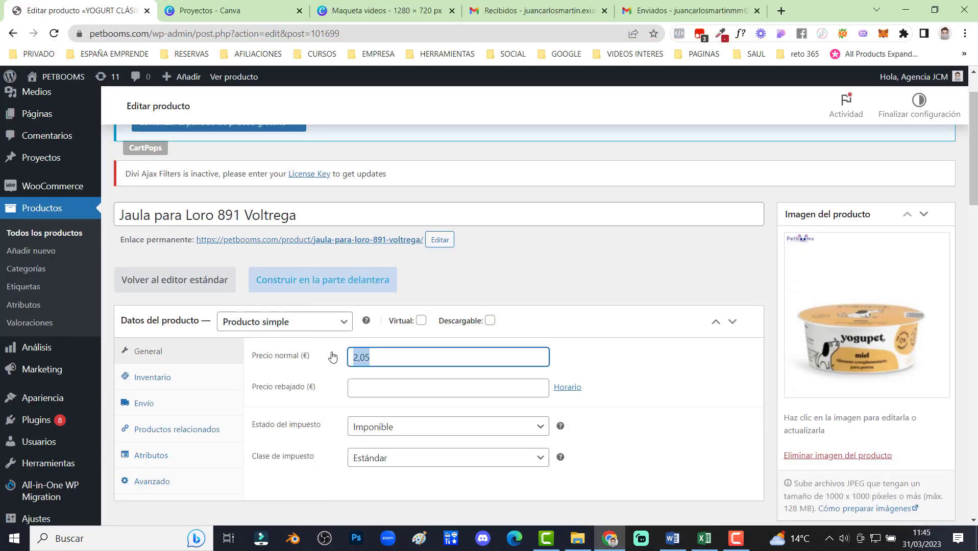
type("225")
- Publish the Jaula para Loro 891 Voltrega product
scroll(363, 371, "down", 3)
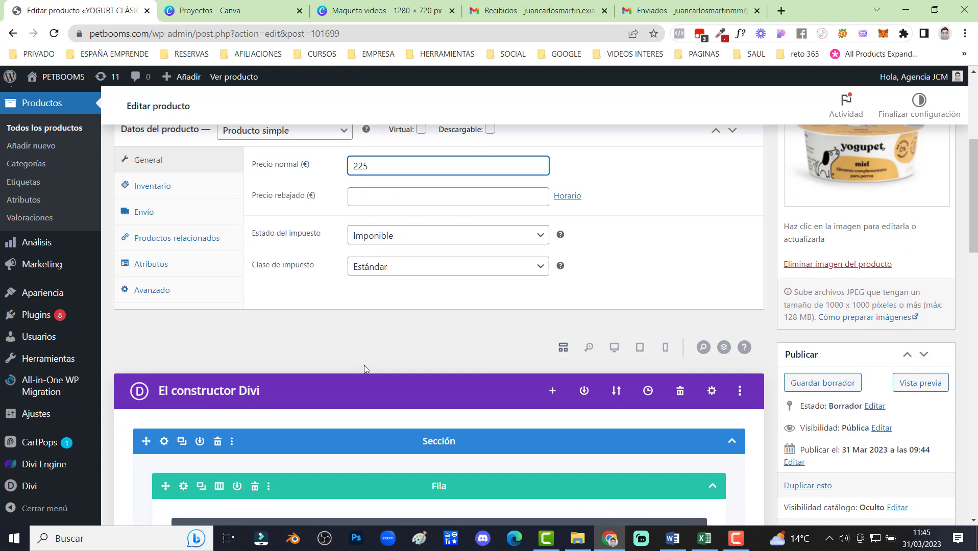
scroll(364, 366, "down", 5)
scroll(365, 356, "down", 2)
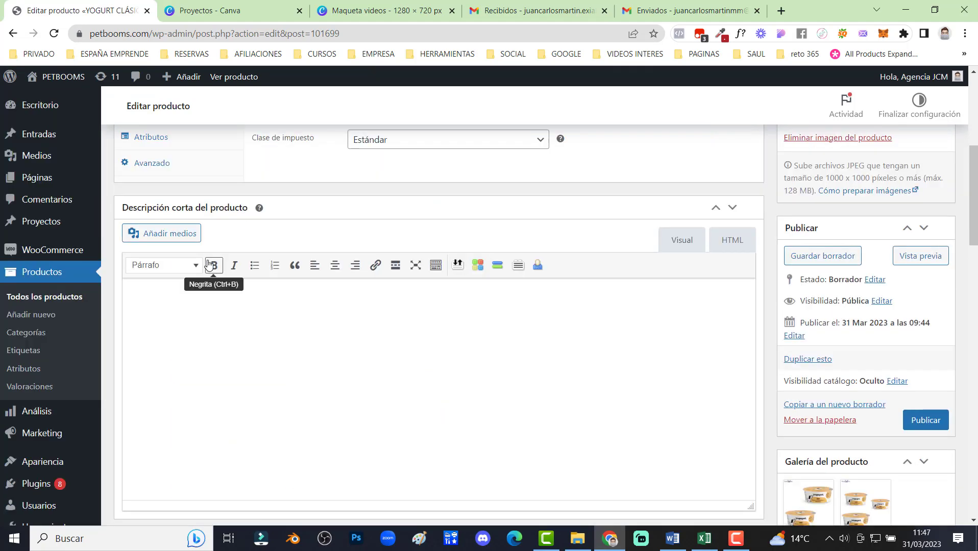
left_click(933, 421)
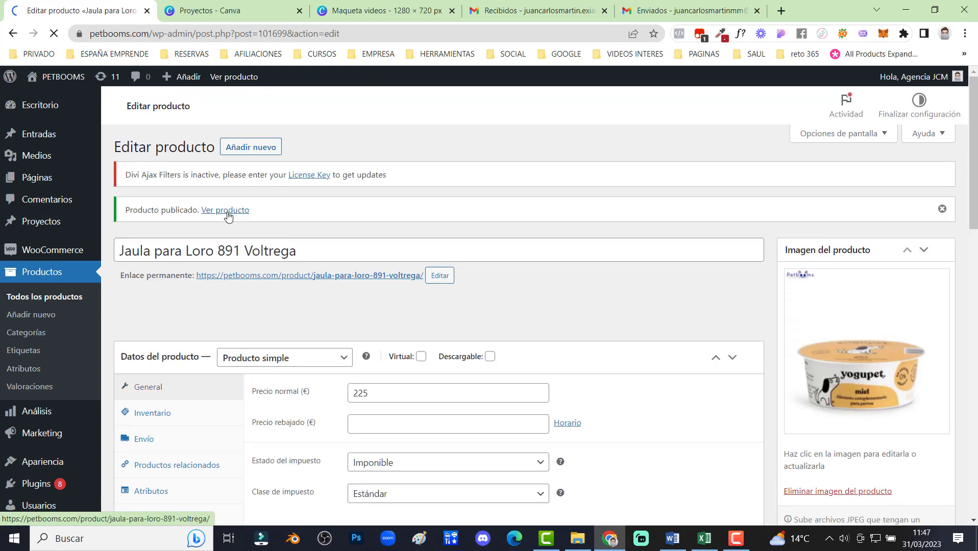
- View the published product page and review its images, price, short and long descriptions, and the Detalles section
left_click(228, 215)
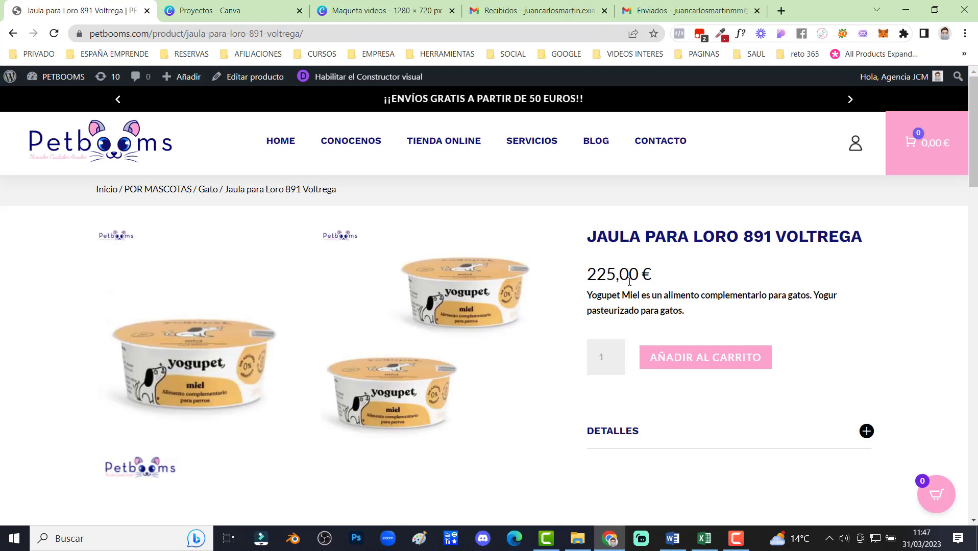
scroll(633, 291, "down", 5)
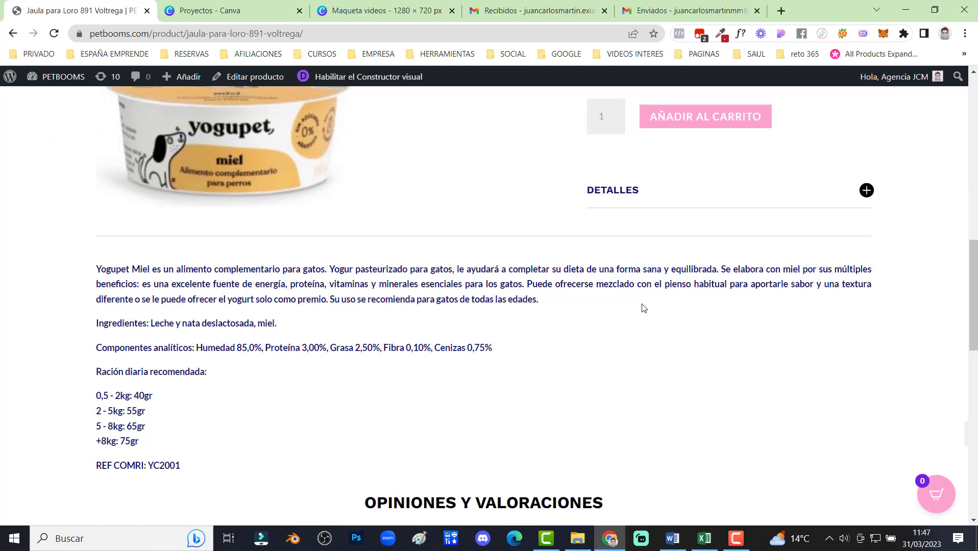
scroll(643, 308, "up", 2)
scroll(339, 496, "down", 8)
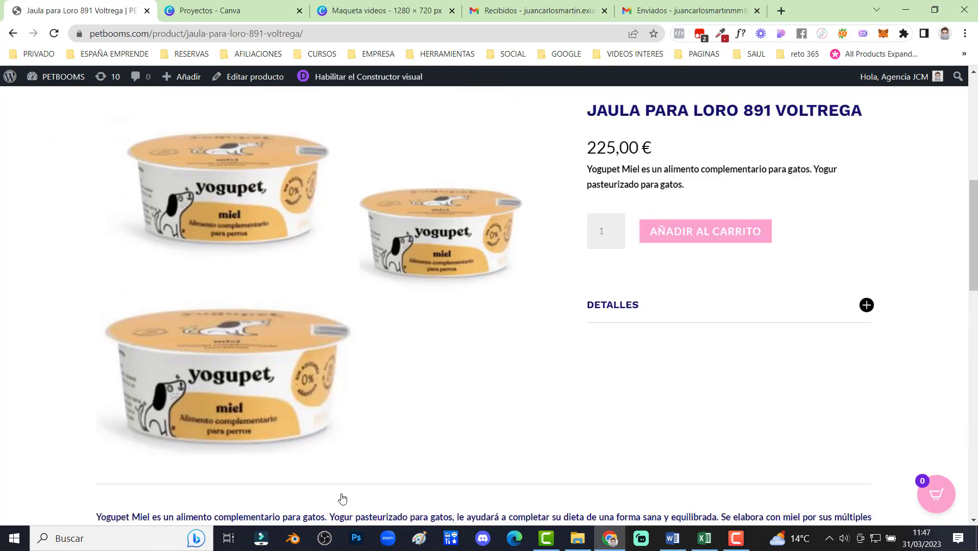
scroll(696, 398, "up", 2)
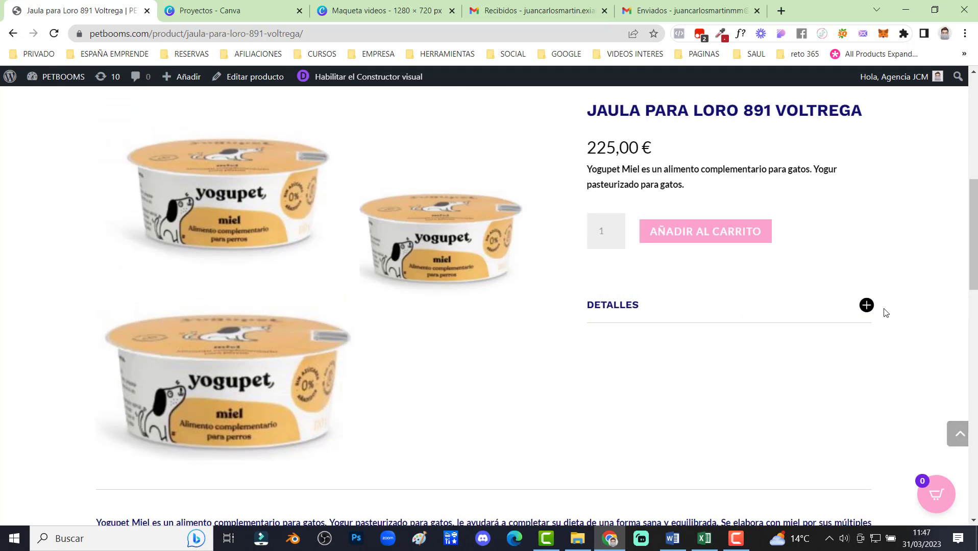
left_click(866, 306)
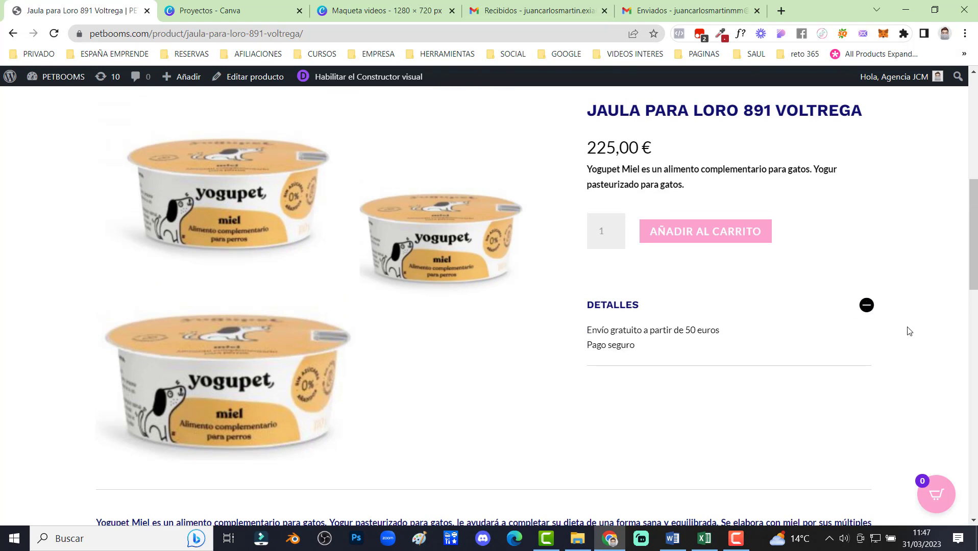
left_click(866, 305)
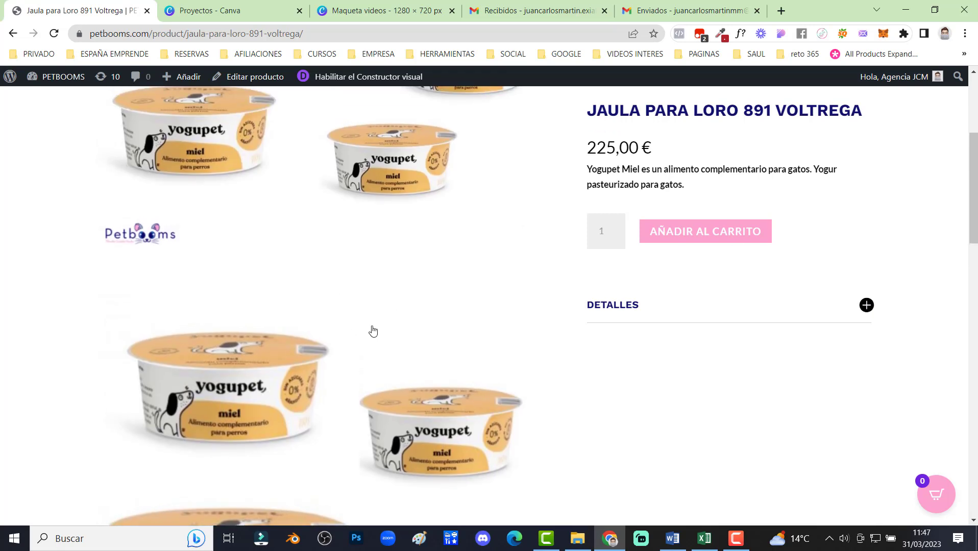
scroll(332, 319, "up", 3)
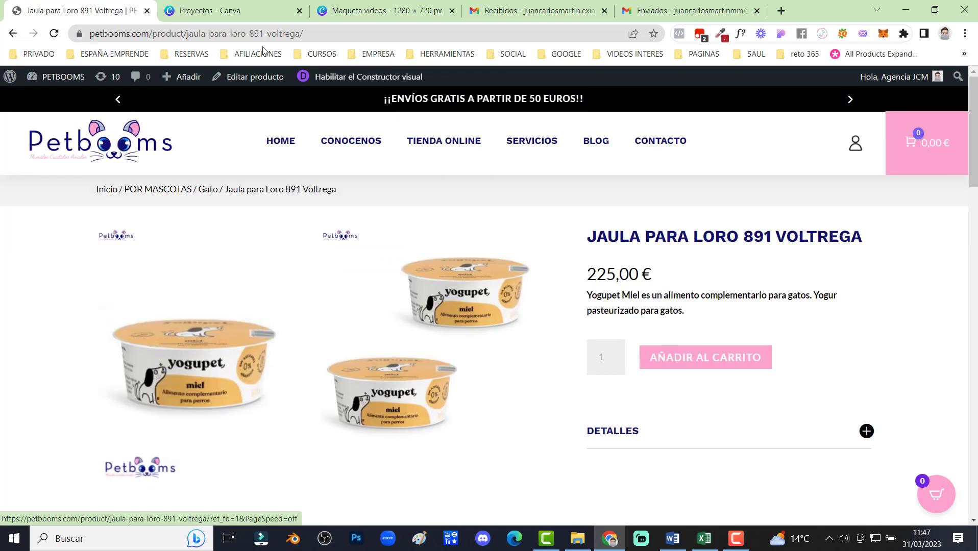
- Return to editing the product and expand its short description for editing
left_click(259, 79)
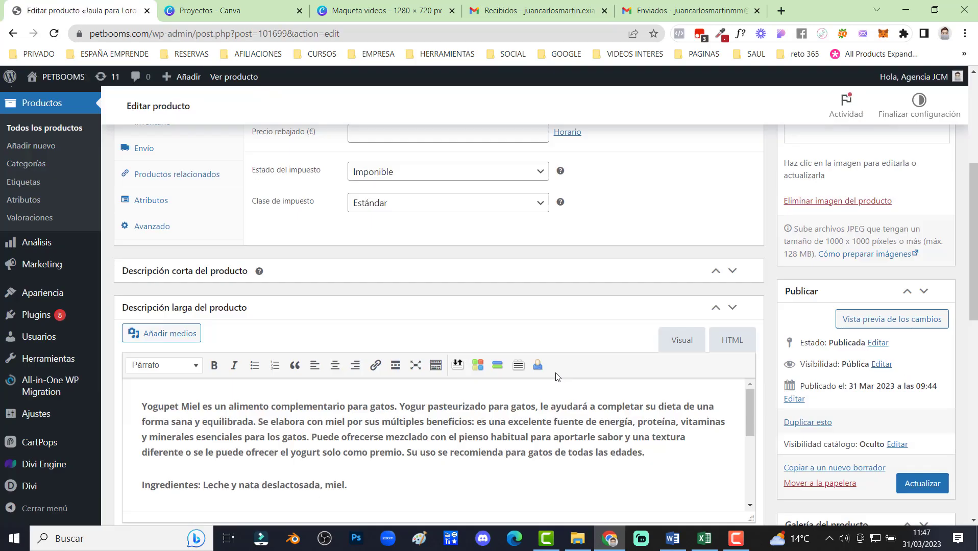
scroll(860, 393, "up", 5)
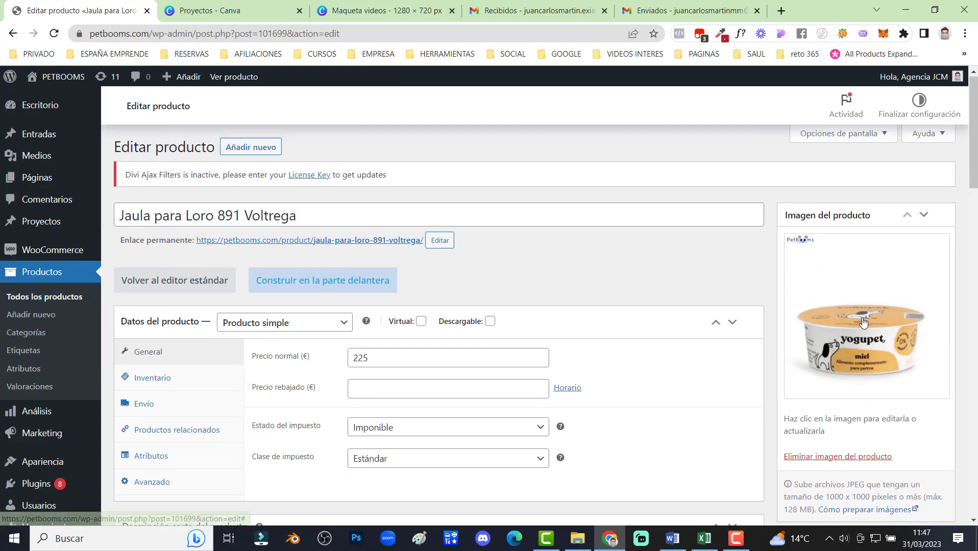
scroll(849, 378, "down", 5)
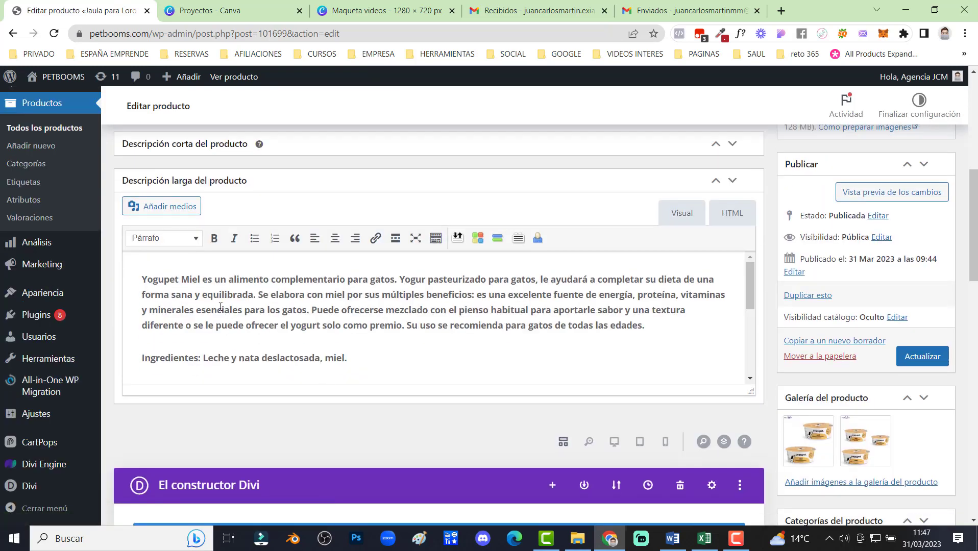
scroll(221, 307, "up", 2)
left_click(163, 274)
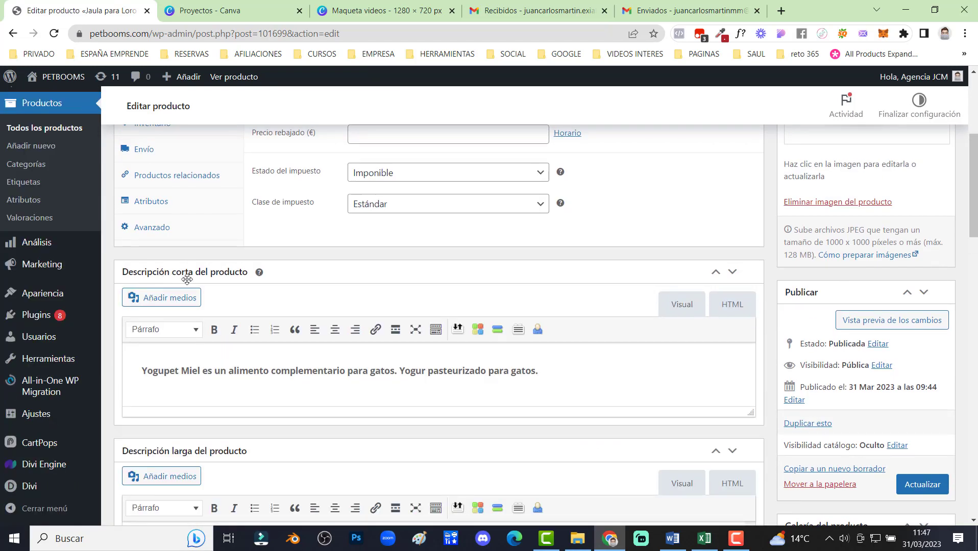
left_click(205, 375)
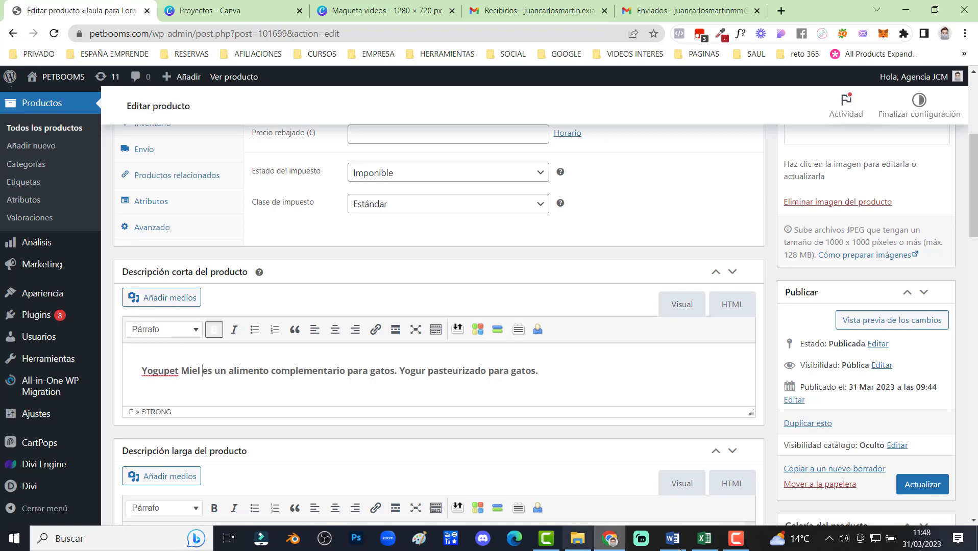
- Replace the short description with the Word document's text on the "Jaula para Loro voltrega 891 gris oscura-negra" and its exterior and interior measurements
left_click(671, 545)
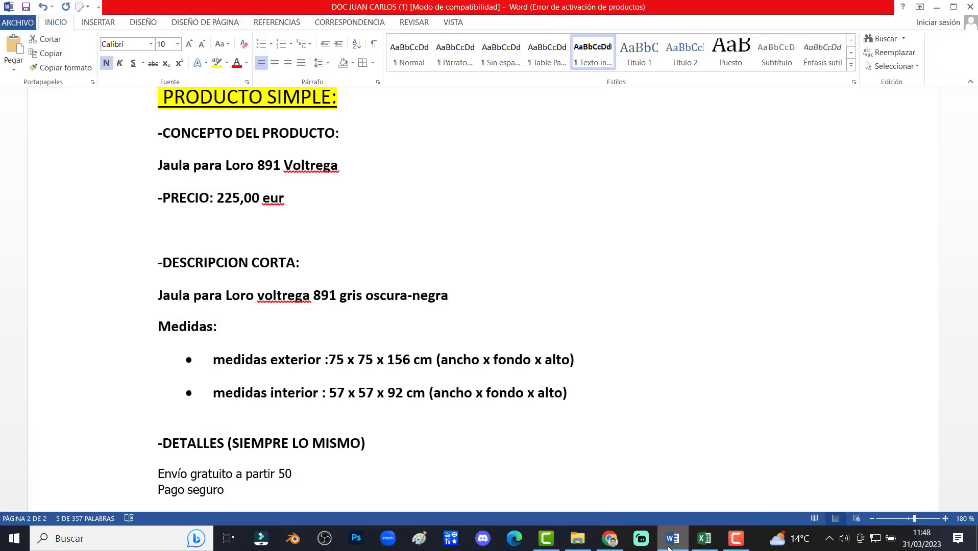
left_click(175, 224)
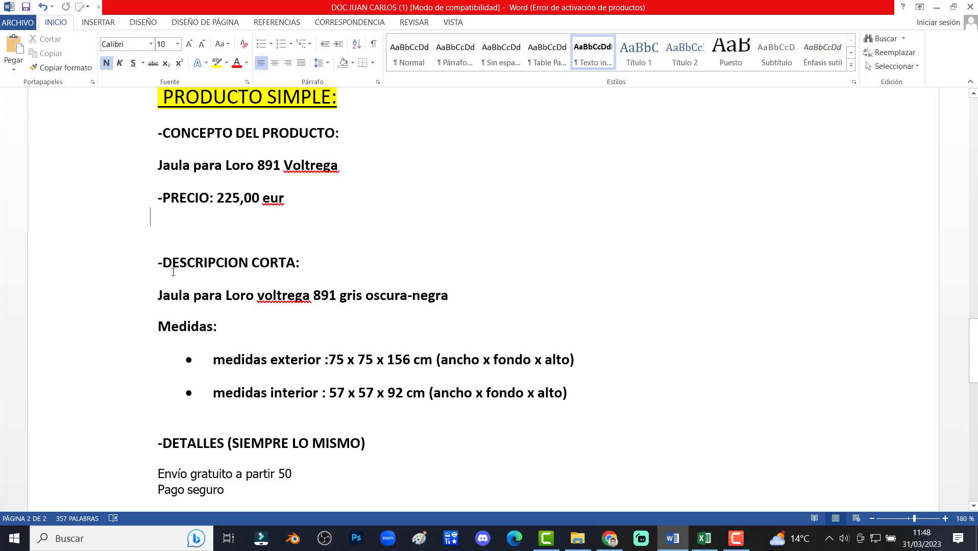
scroll(173, 272, "down", 2)
left_click_drag(157, 240, 576, 342)
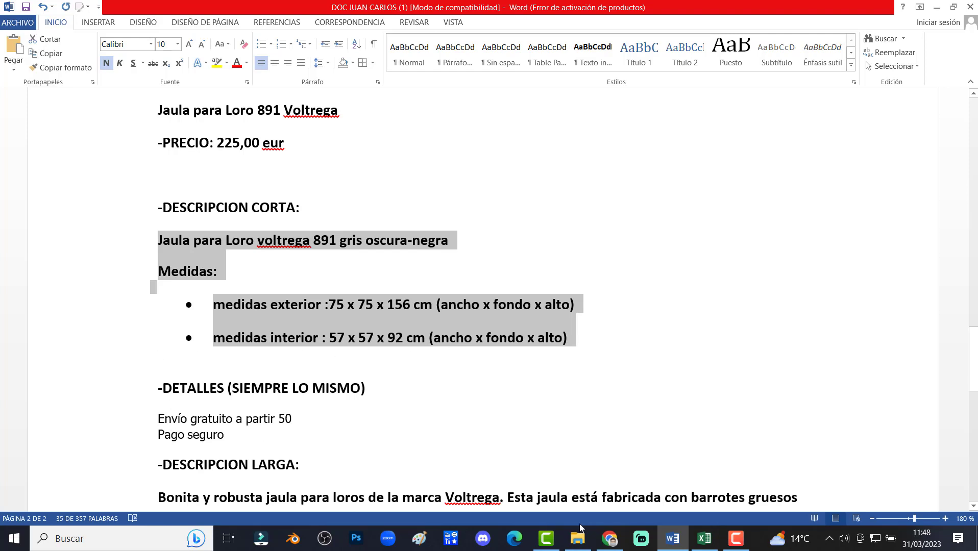
left_click(610, 538)
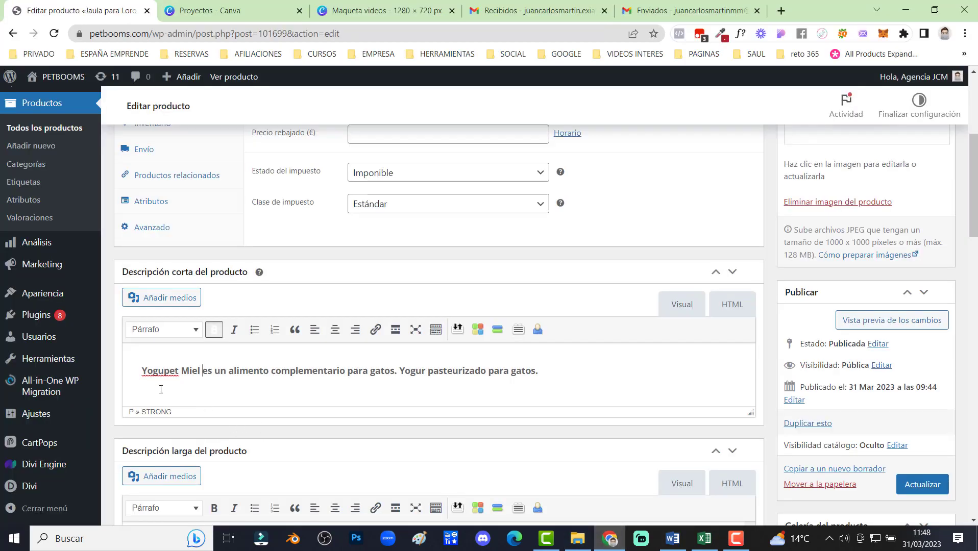
left_click_drag(142, 371, 575, 376)
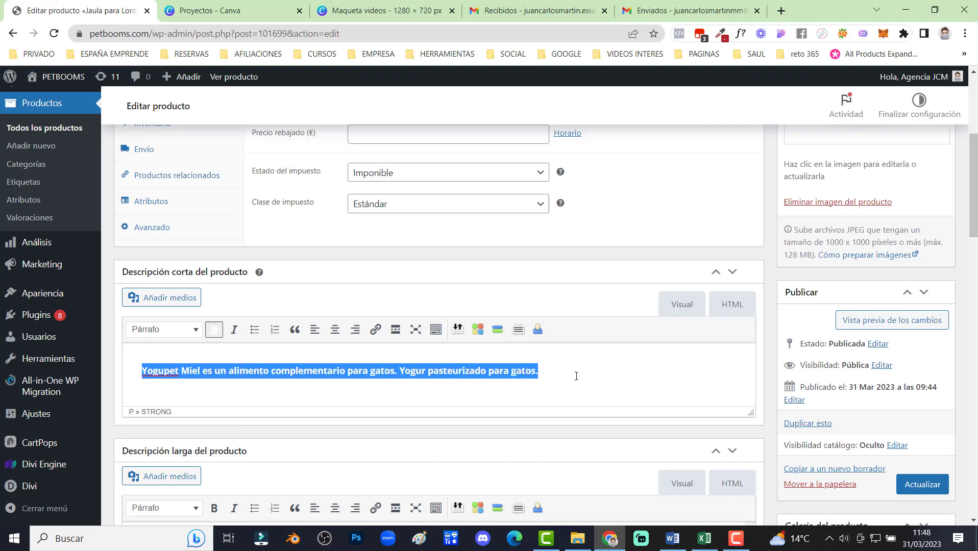
type("medidas exterior :75 x 75 x 156 cm (ancho x fondo x alto) medidas interior : 57 x 57 x 92 cm (ancho x fondo x alto)")
- Check the pasted short description and enlarge its editor area to fit the full text and measurements list
scroll(382, 362, "up", 3)
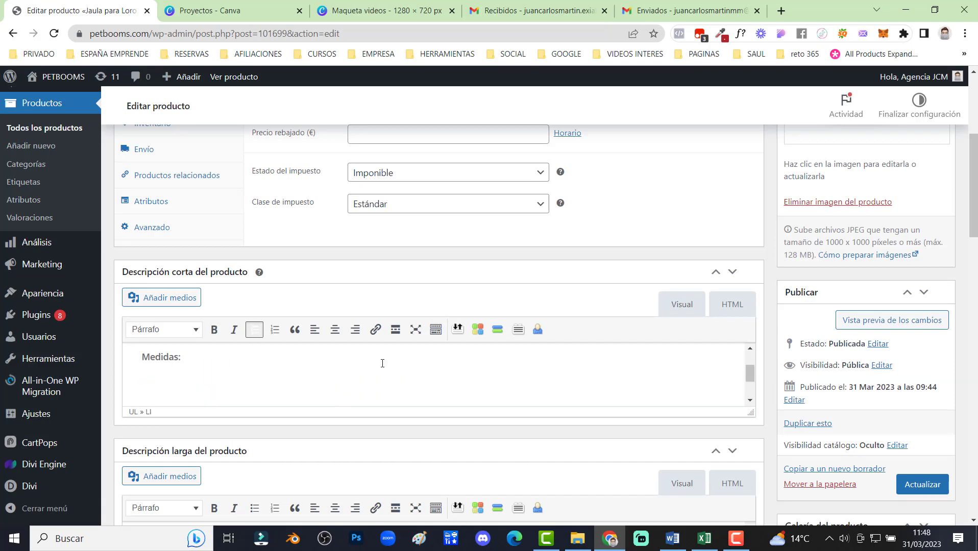
scroll(310, 386, "down", 3)
scroll(227, 371, "up", 3)
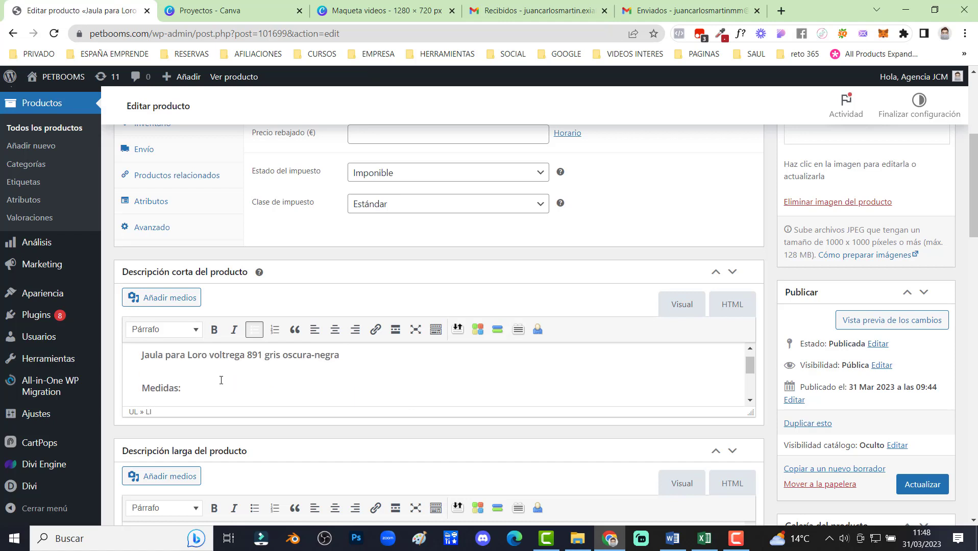
left_click(217, 383)
left_click_drag(750, 413, 750, 477)
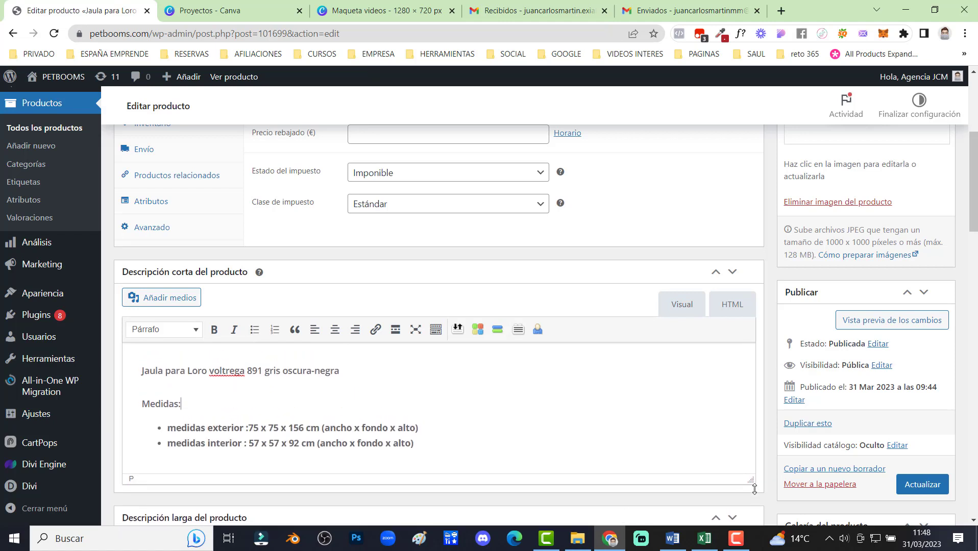
- Check spelling suggestions for "voltrega" in the short description, try "voltregá" and restore the unaccented spelling
right_click(222, 371)
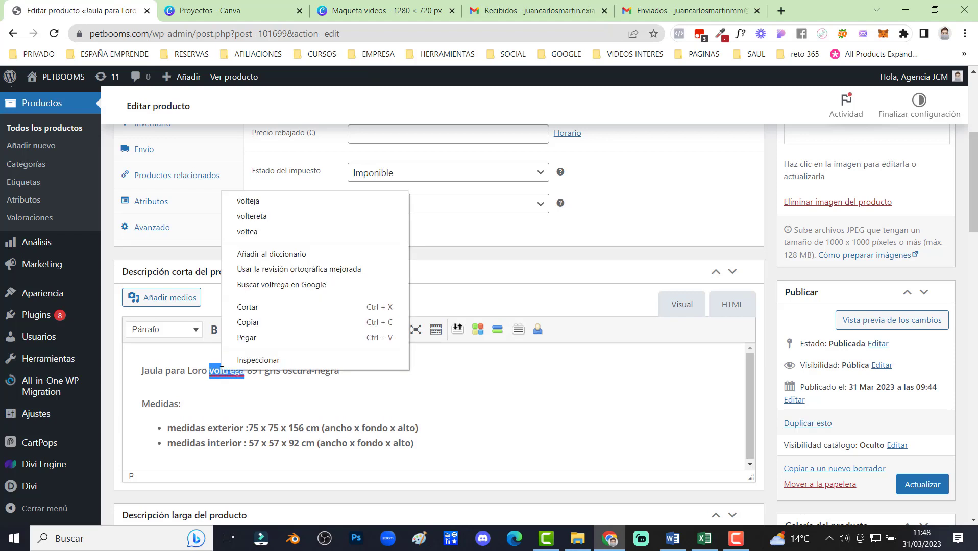
left_click(380, 371)
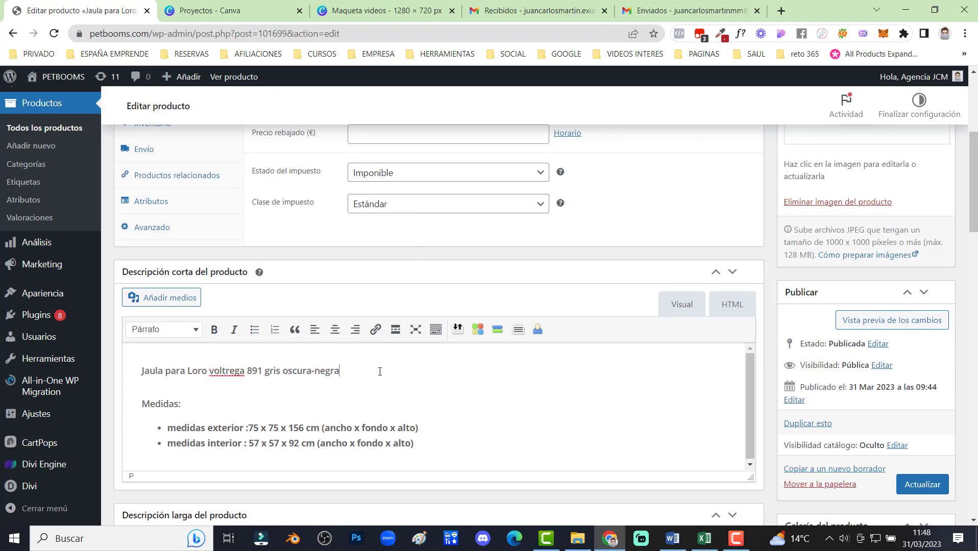
left_click(243, 371)
key("BackSpace")
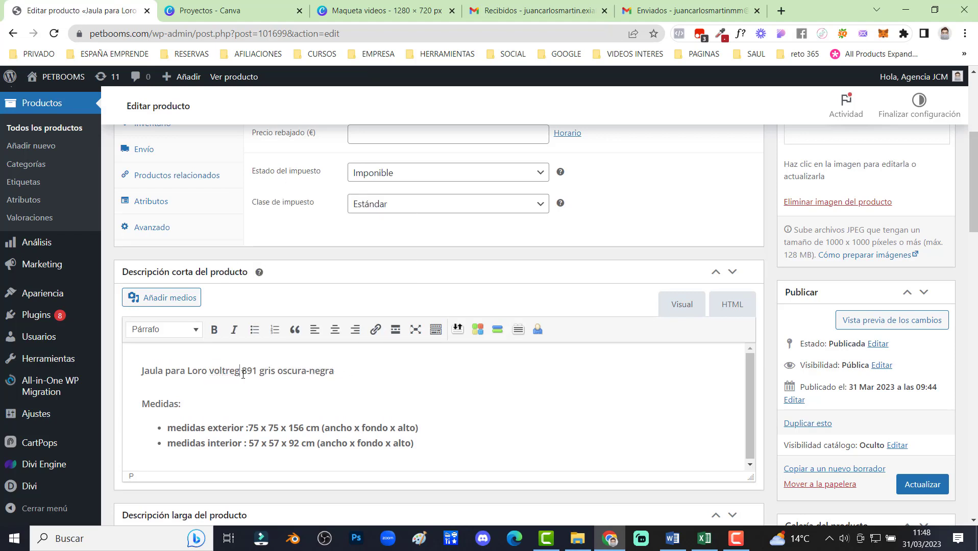
type("á")
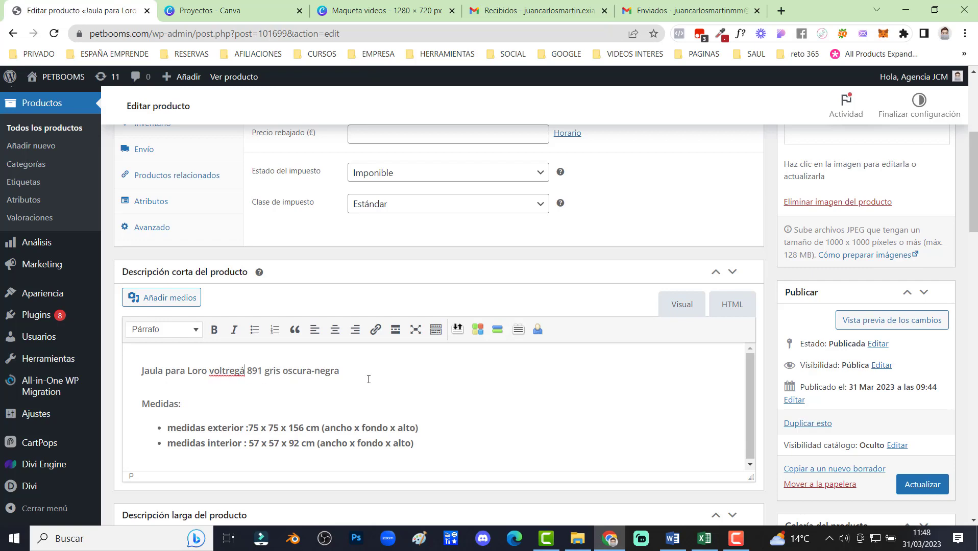
key("BackSpace")
type("a")
- Replace the long product description with the Word document's "Bonita y robusta jaula para loros" paragraph and remove the trailing blank line
scroll(297, 375, "down", 3)
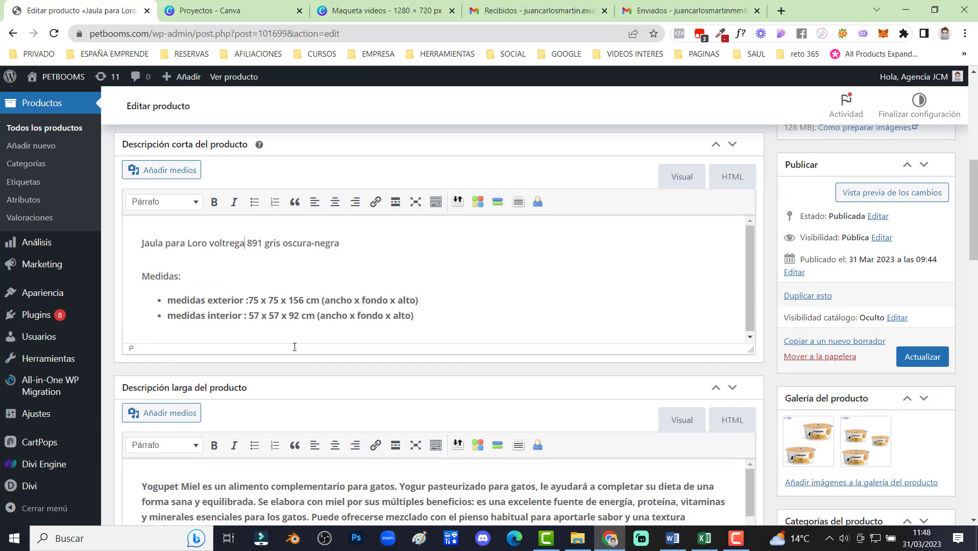
scroll(294, 347, "down", 3)
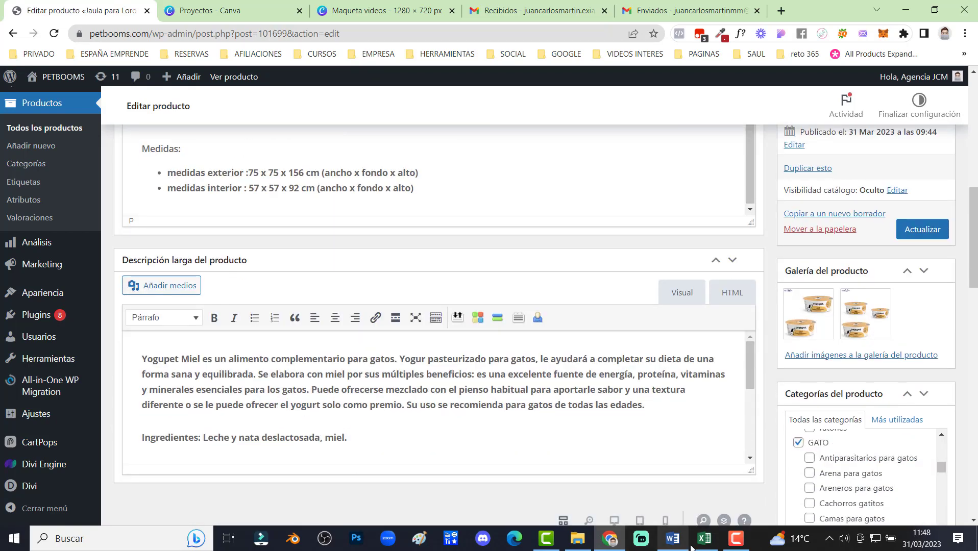
left_click(673, 539)
scroll(490, 402, "down", 5)
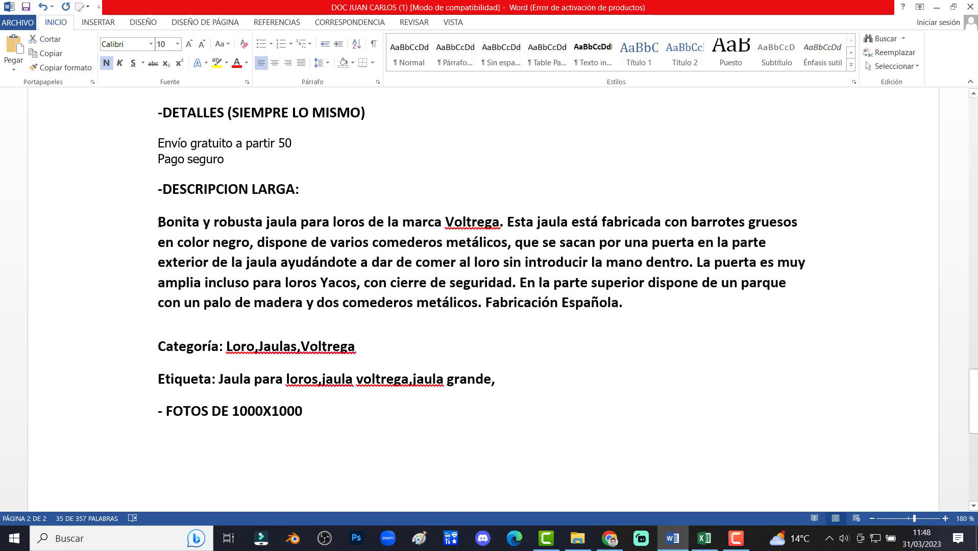
left_click_drag(159, 223, 647, 313)
key("ctrl+c")
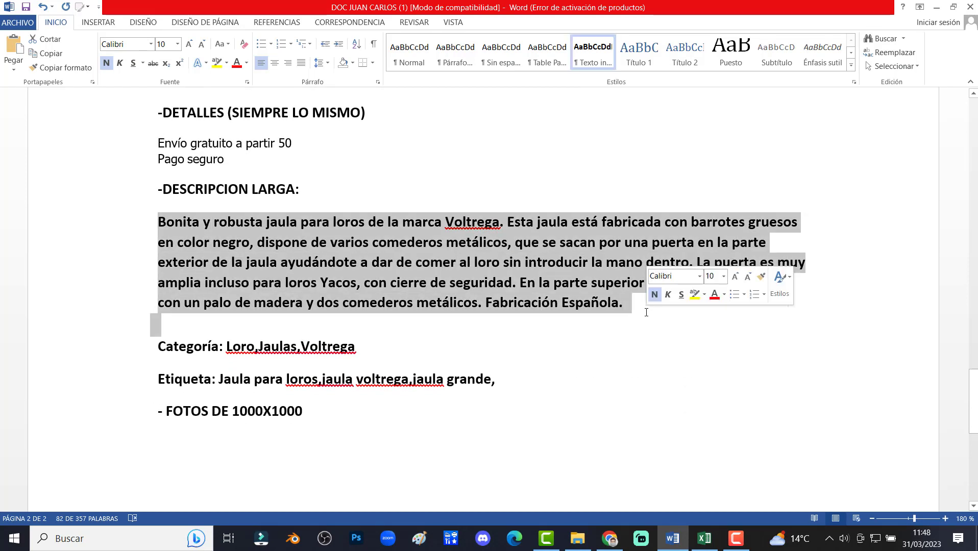
left_click(609, 538)
right_click(168, 371)
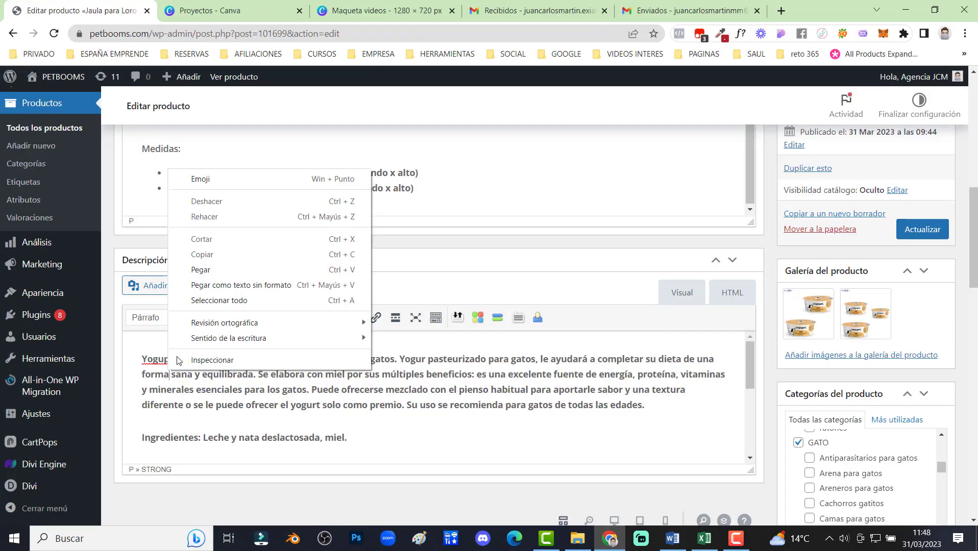
left_click(199, 304)
key("ctrl+v")
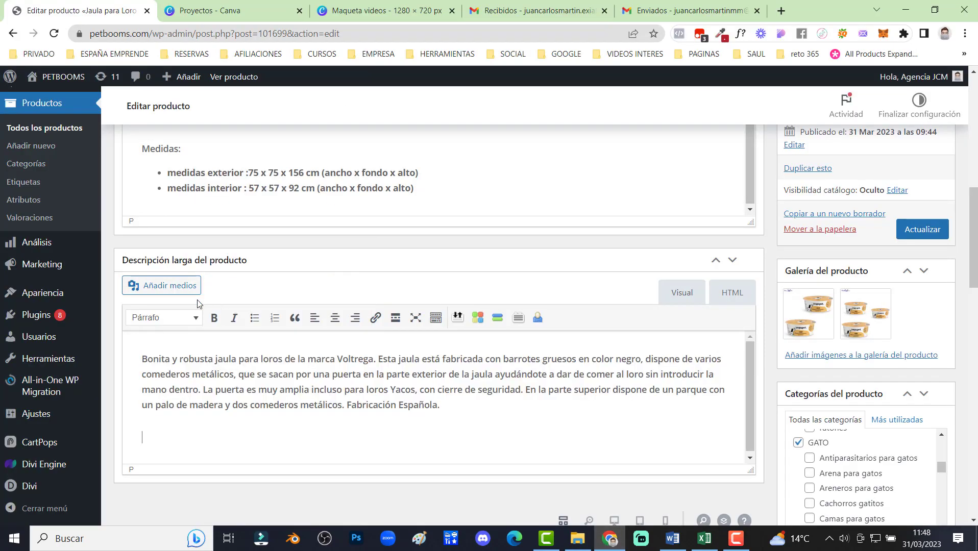
key("BackSpace")
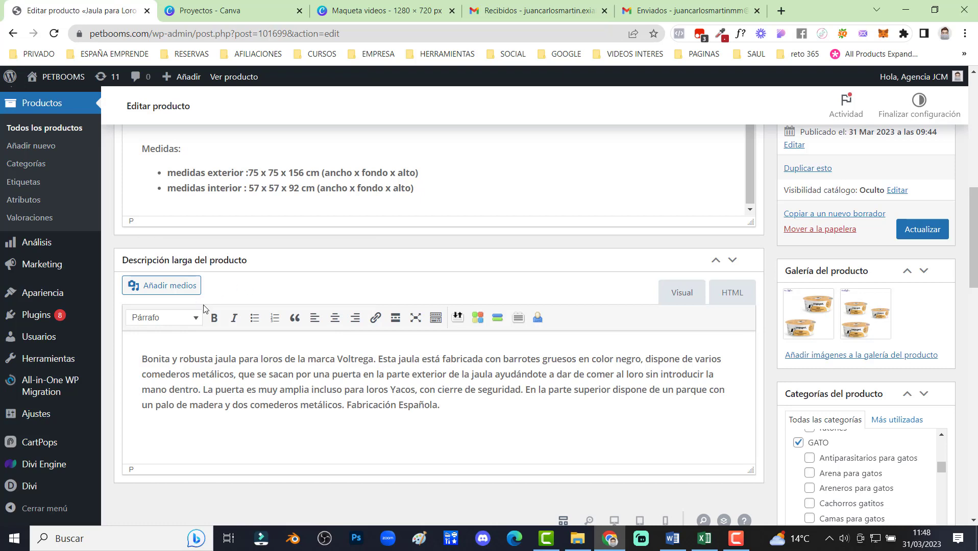
- Remove the yogurt picture carried over as the product image
scroll(203, 308, "up", 4)
scroll(215, 357, "down", 1)
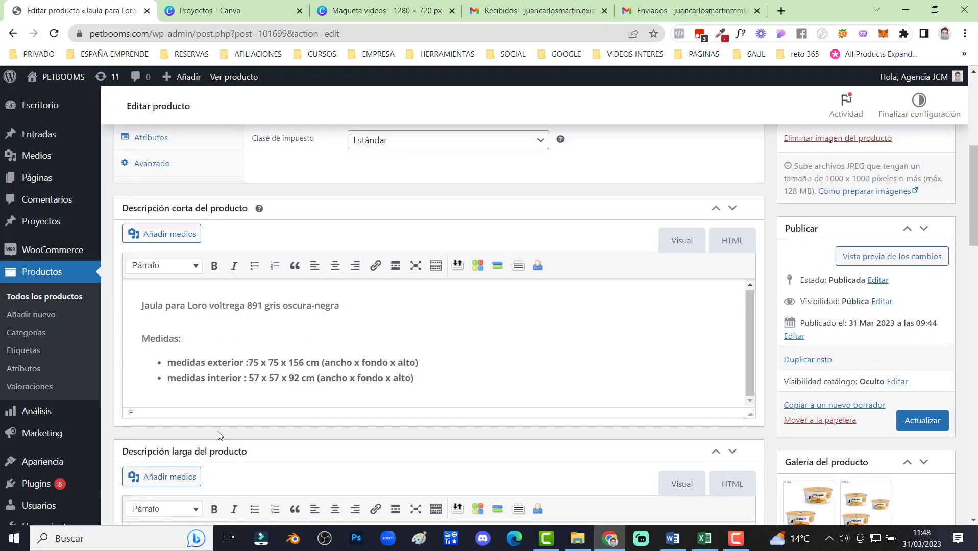
scroll(898, 349, "up", 5)
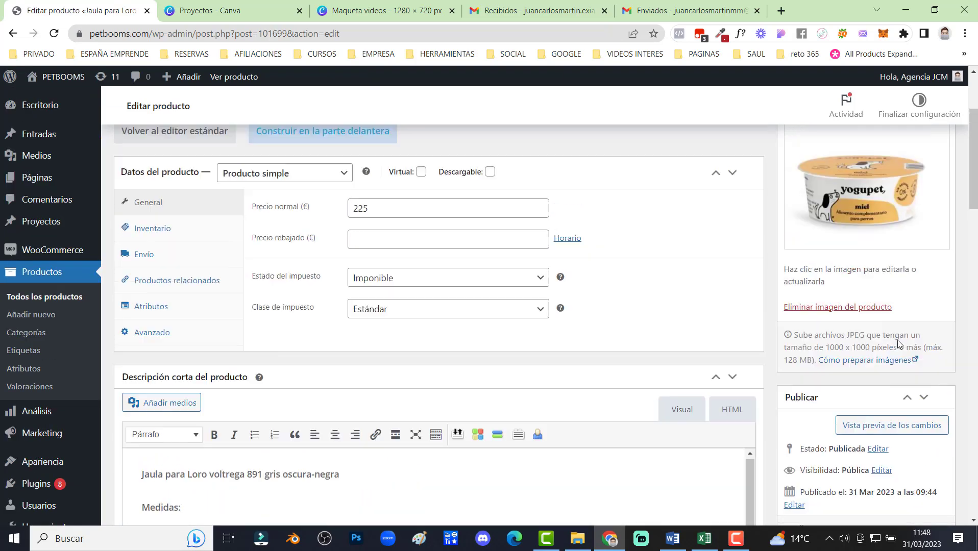
scroll(898, 345, "down", 2)
scroll(899, 345, "up", 3)
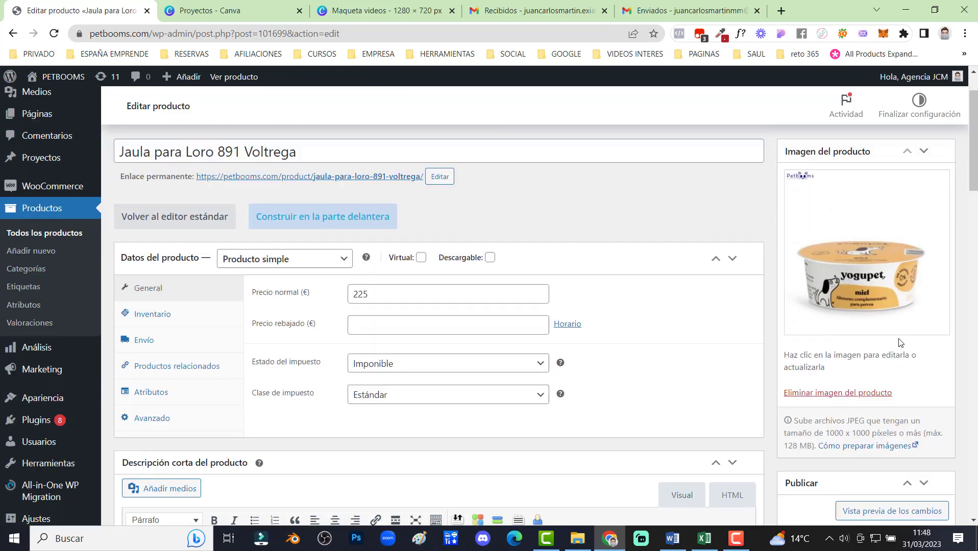
scroll(897, 339, "down", 3)
scroll(897, 334, "down", 6)
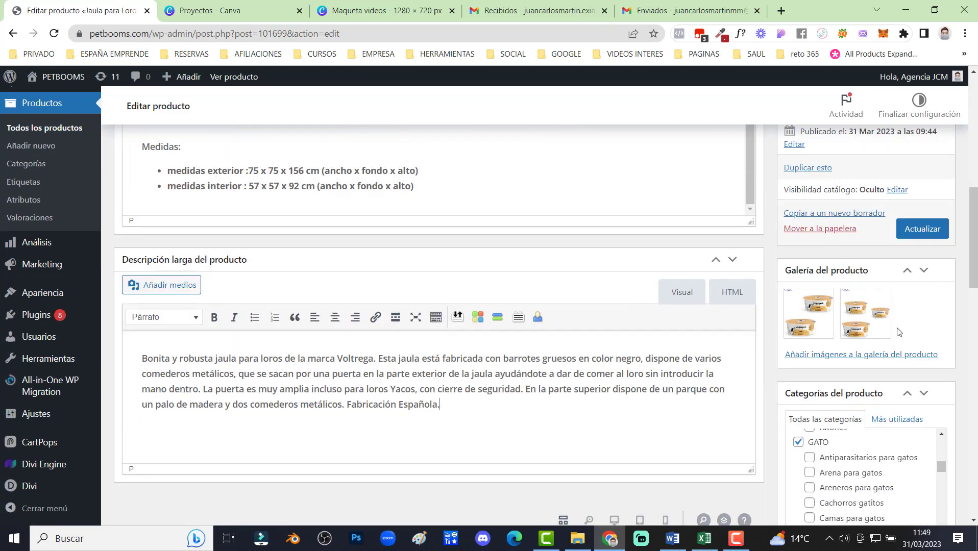
scroll(880, 267, "up", 7)
scroll(827, 245, "up", 1)
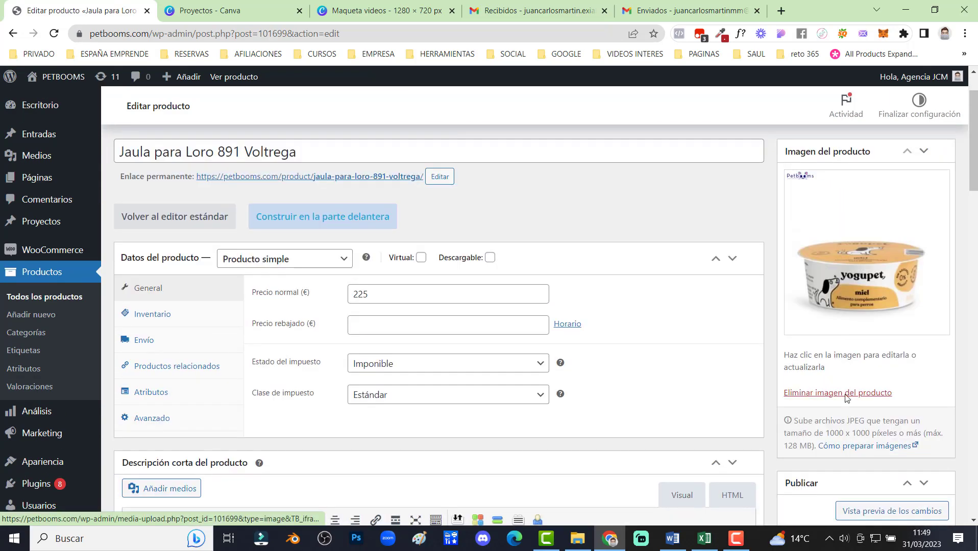
left_click(848, 393)
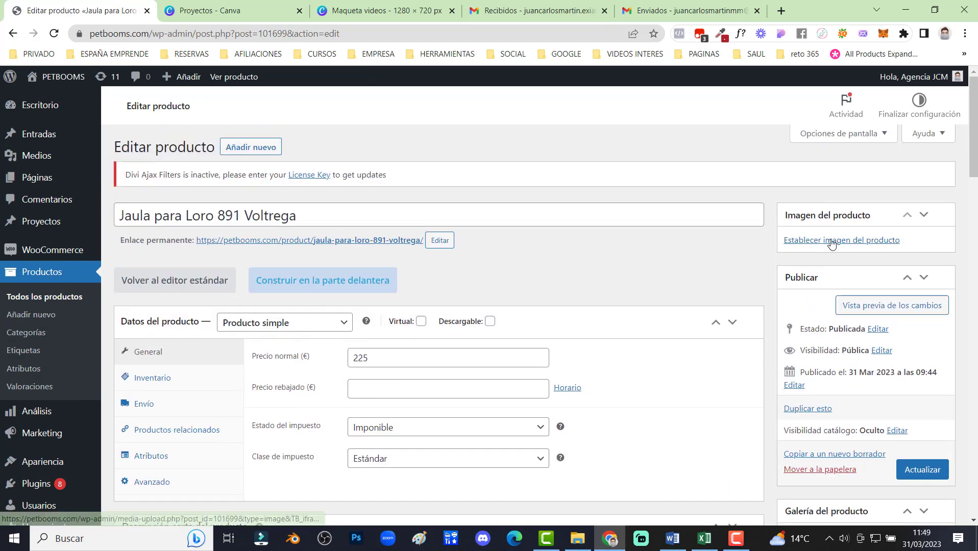
- Start uploading a new product image and select the three cage photos on the desktop, "WhatsApp Image 2023-03-29 at 11.13.15", "(1)" and "(2)"
left_click(829, 240)
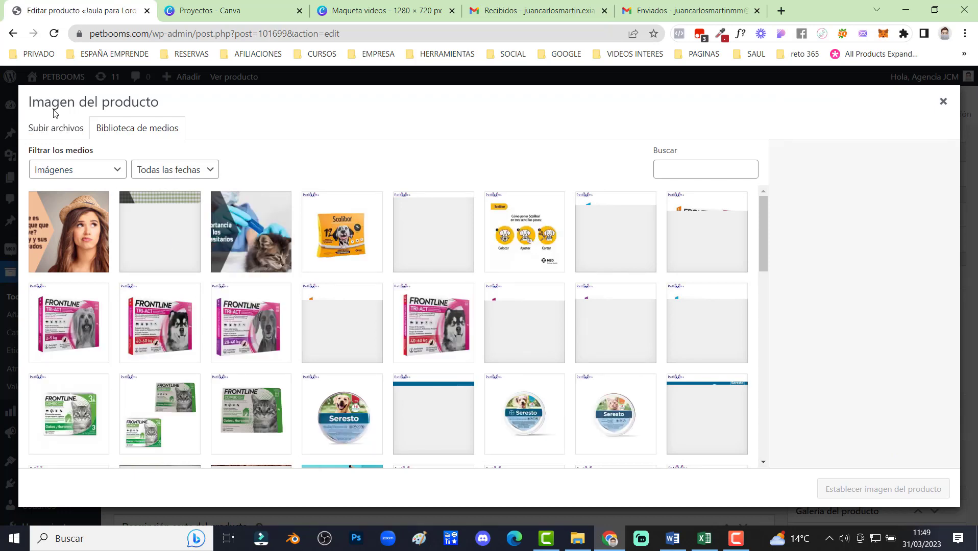
left_click(50, 131)
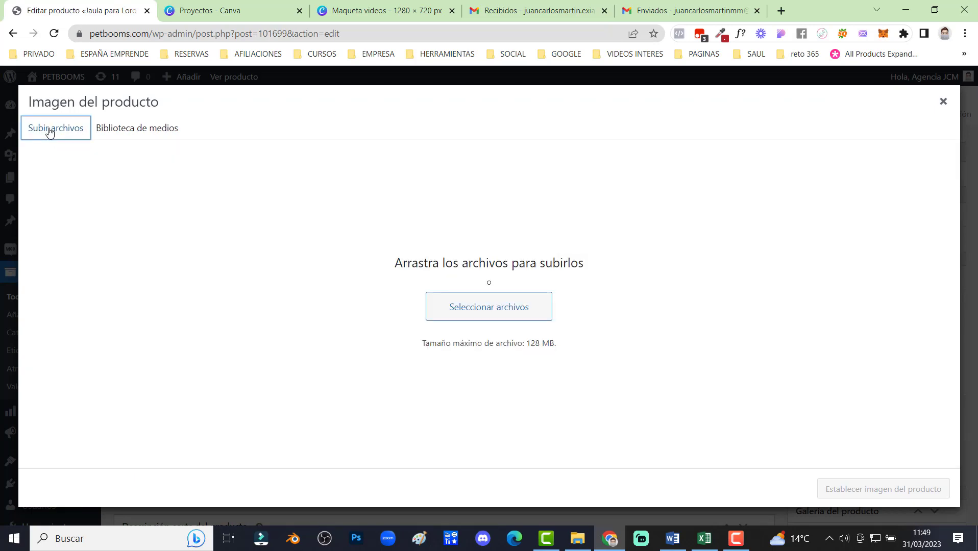
left_click(483, 308)
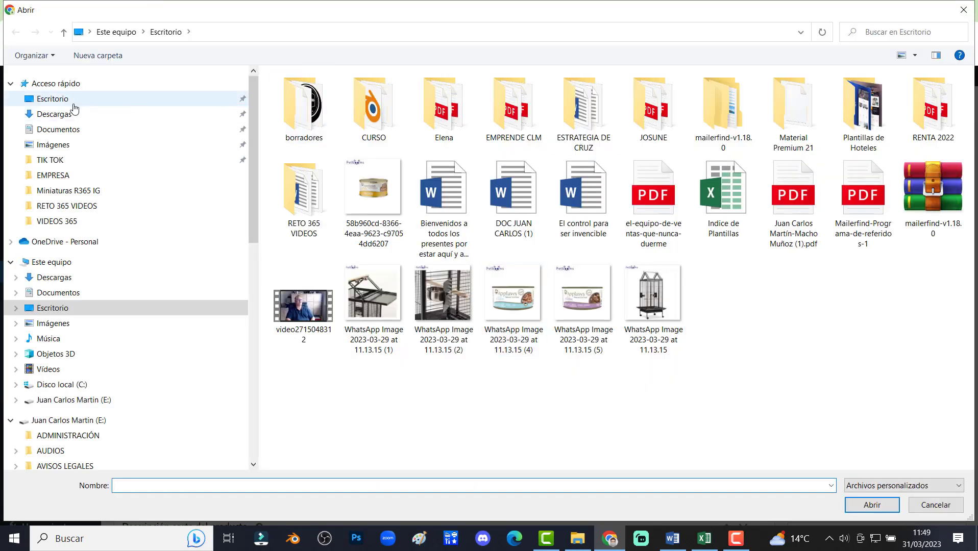
left_click(67, 100)
left_click(360, 299)
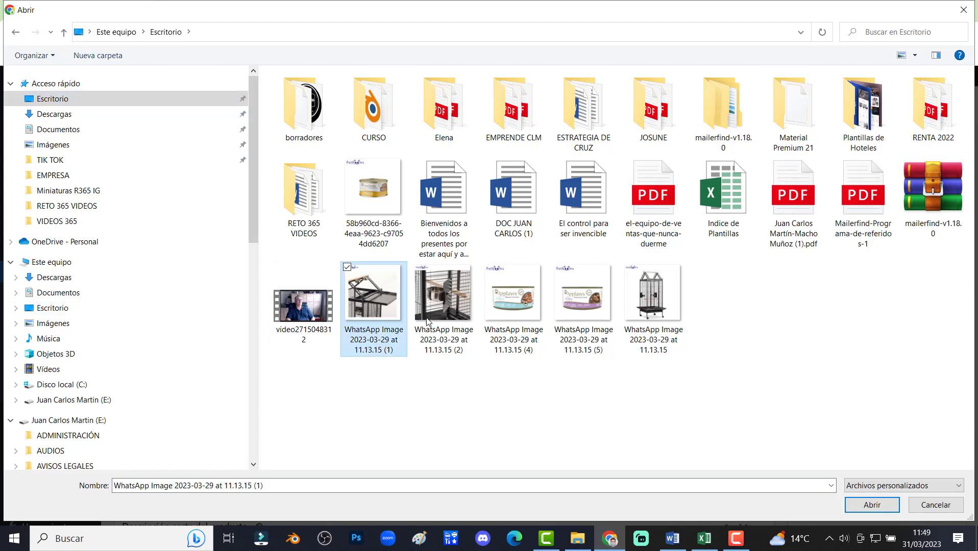
left_click(433, 312, "ctrl")
left_click(662, 303, "ctrl")
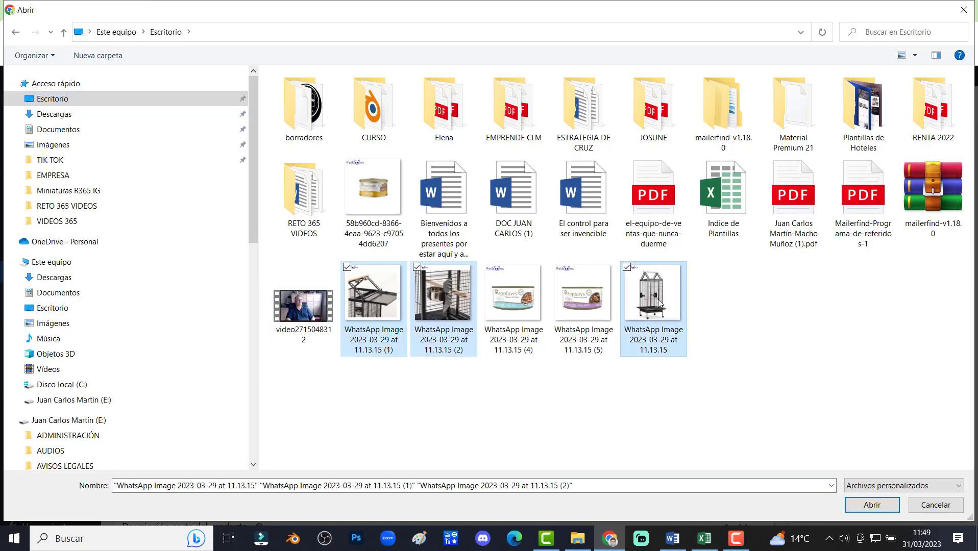
left_click(882, 506)
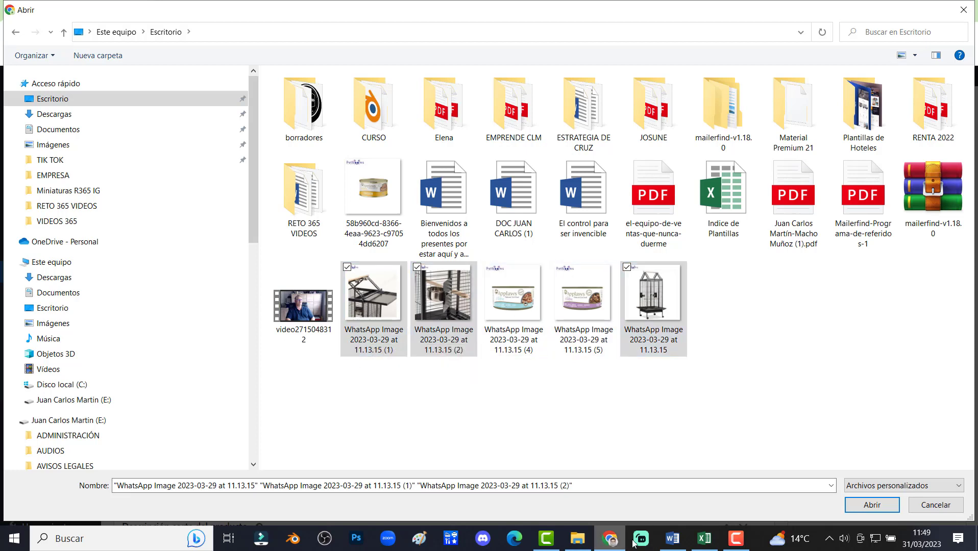
- Copy the product name "Jaula para Loro 891 Voltrega" from the simple product section of the Word document
left_click(674, 540)
scroll(204, 255, "up", 2)
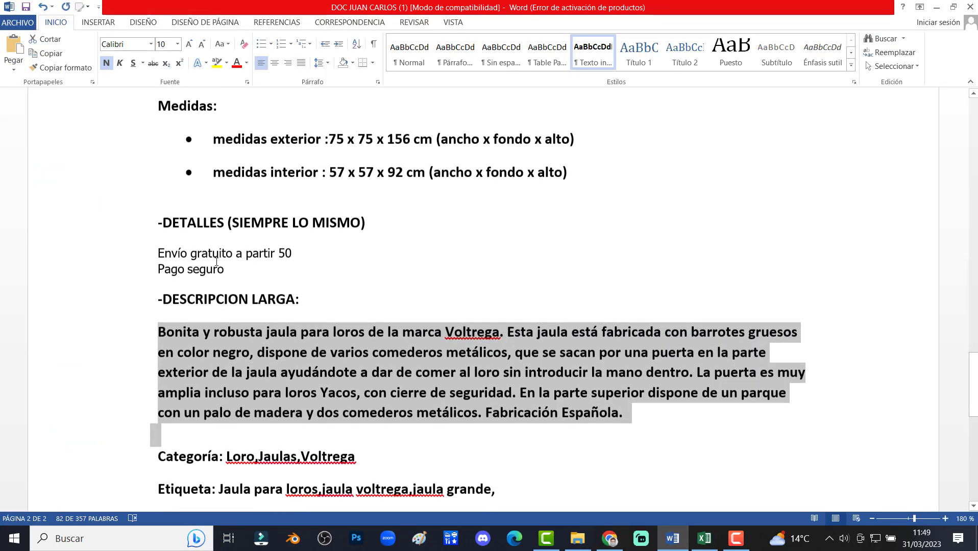
scroll(204, 256, "up", 7)
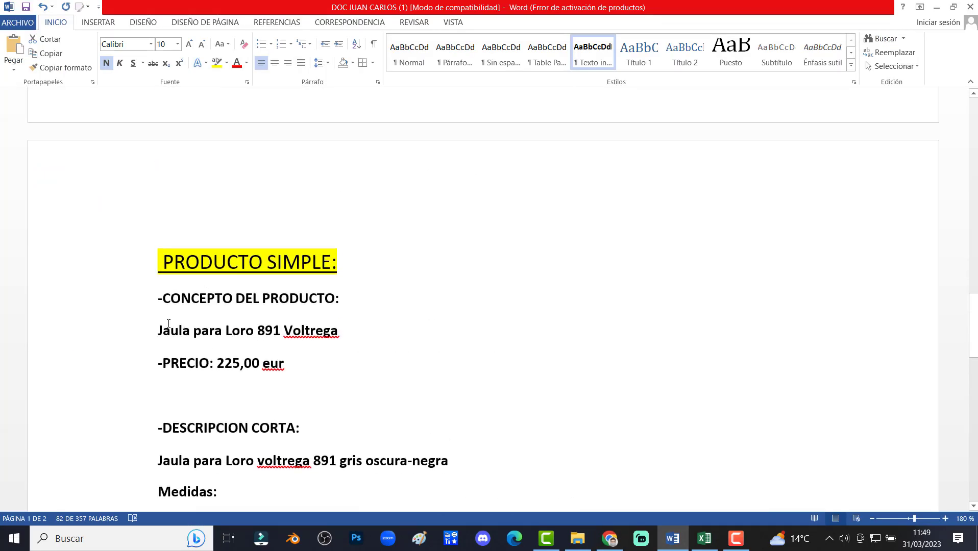
left_click_drag(159, 330, 366, 326)
key("ctrl+c")
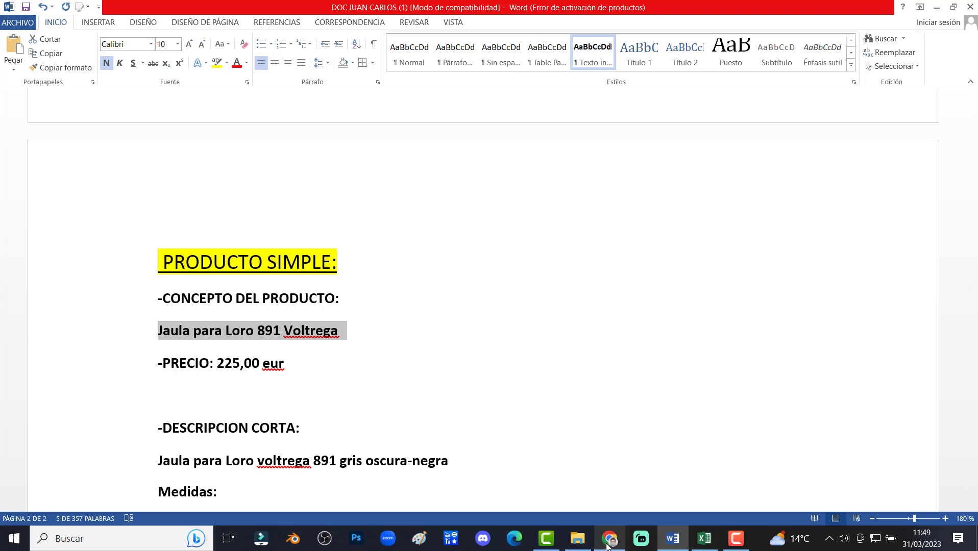
- Rename the three selected cage photos together as "Jaula para Loro 891 Voltrega 1"
left_click(609, 540)
right_click(371, 325)
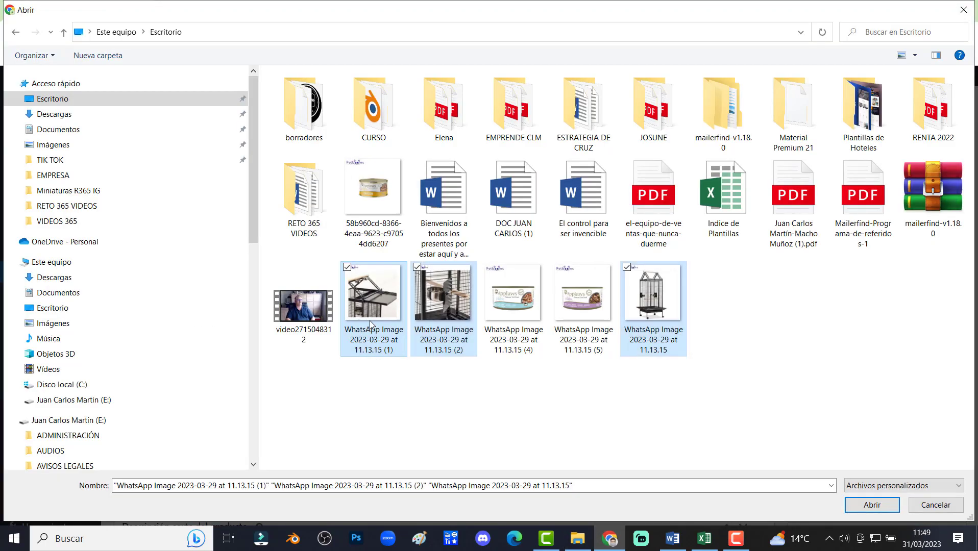
left_click(403, 497)
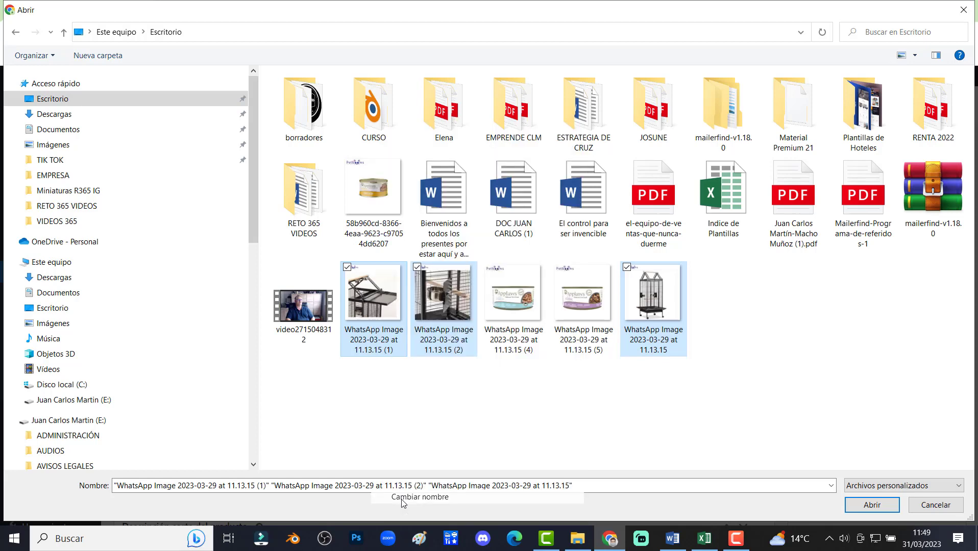
key("ctrl+v")
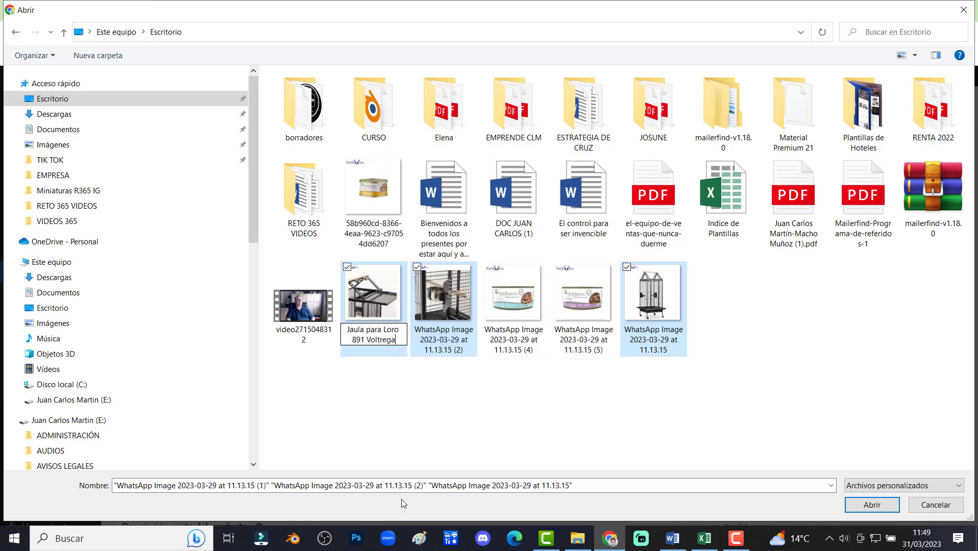
type("1")
key("Return")
right_click(445, 309)
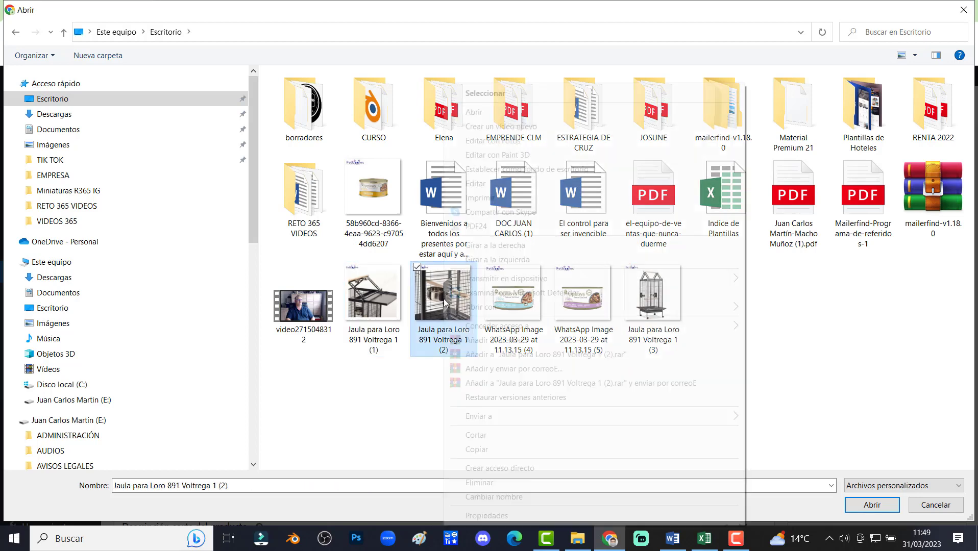
left_click(431, 456)
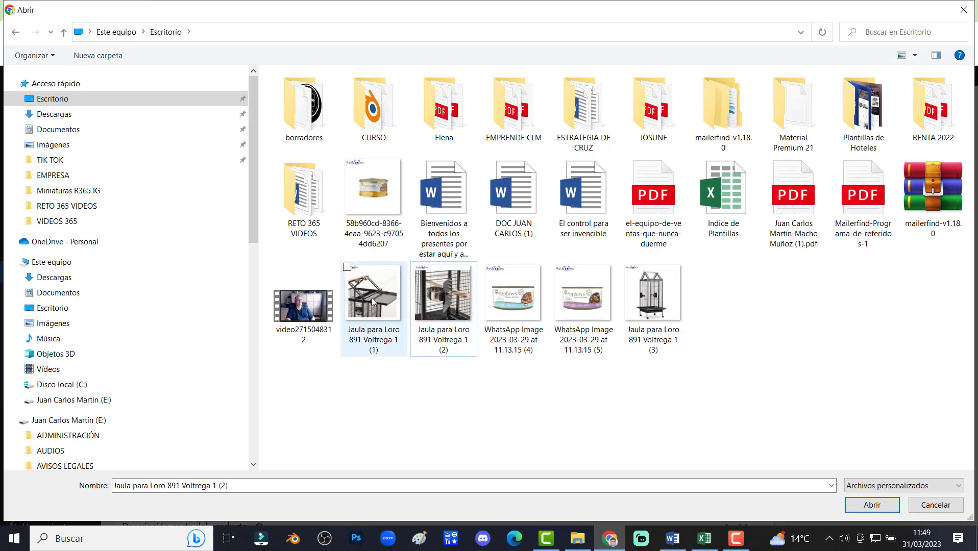
- Upload the three renamed "Jaula para Loro 891 Voltrega 1" photos to the media library
left_click(373, 301)
left_click(443, 306, "ctrl")
left_click(671, 314, "ctrl")
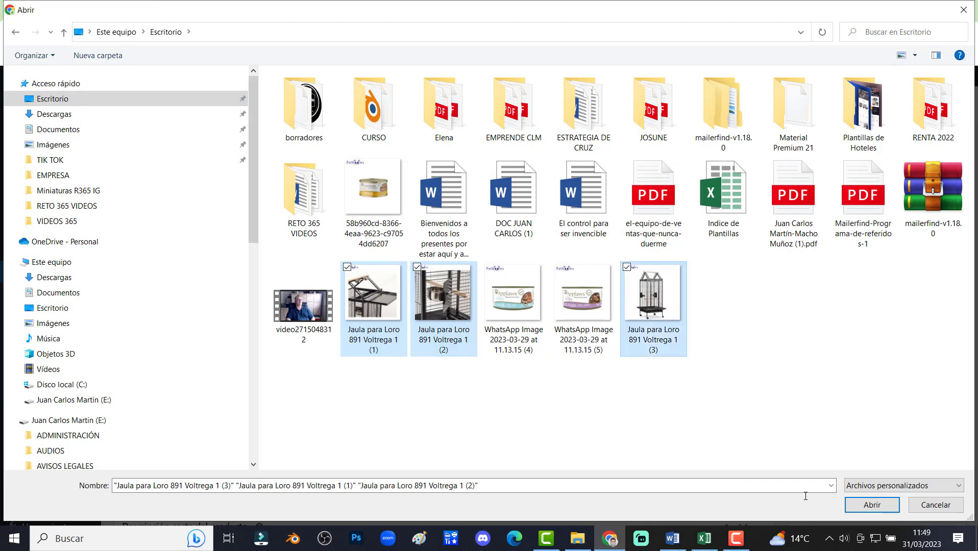
left_click(874, 506)
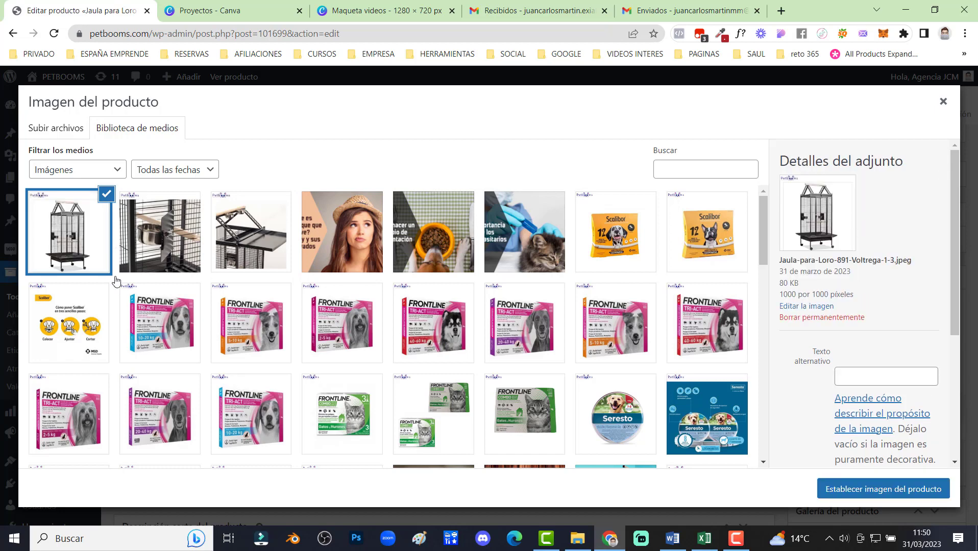
- Set the full cage photo "Jaula-para-Loro-891-Voltrega-1-3.jpeg" as the product image
left_click(66, 226)
left_click(70, 231)
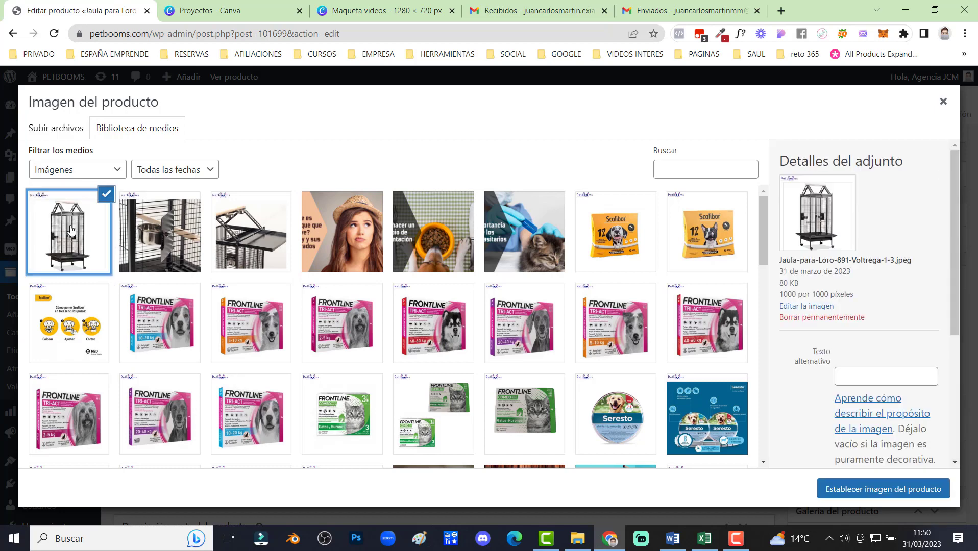
left_click(832, 481)
- Delete both yogurt images from the product gallery and open the media library for adding gallery images
scroll(833, 399, "down", 8)
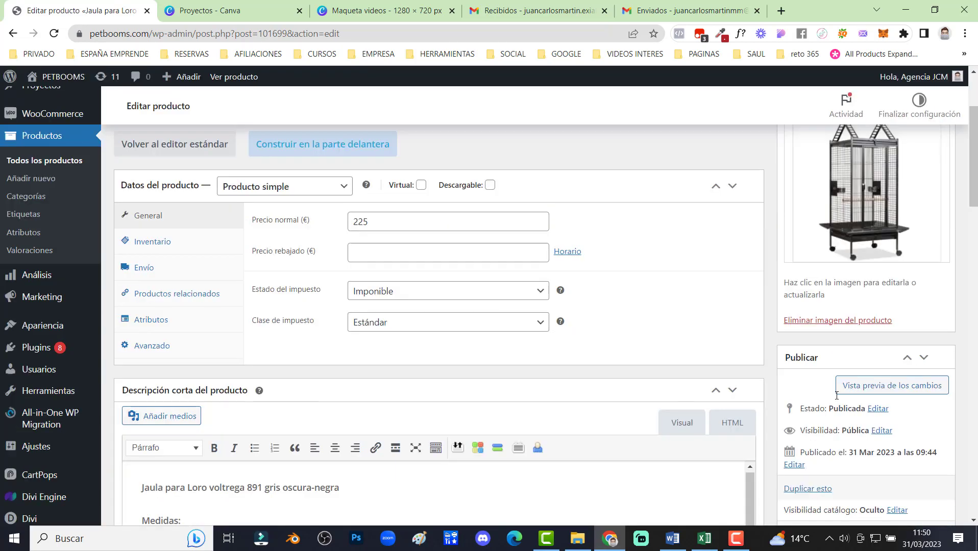
scroll(833, 400, "down", 1)
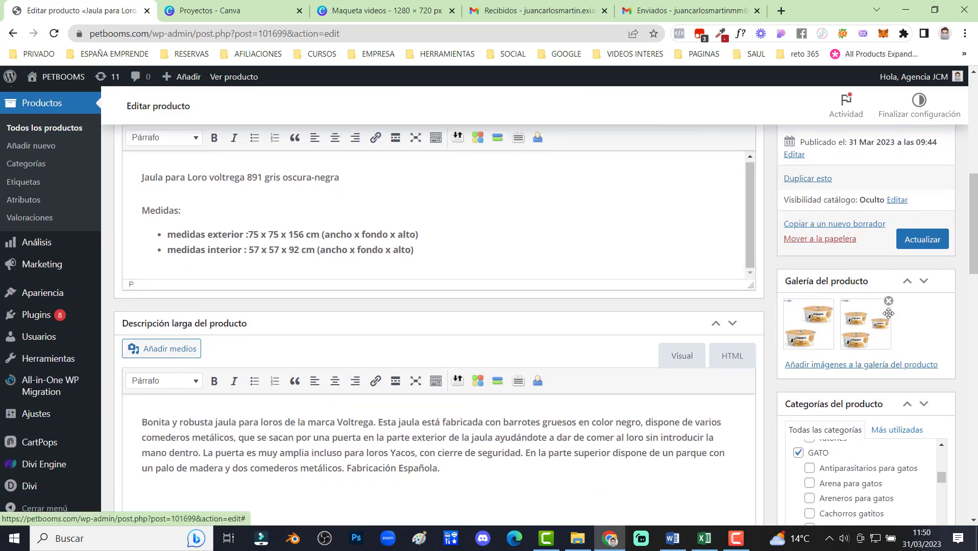
mouse_move(831, 304)
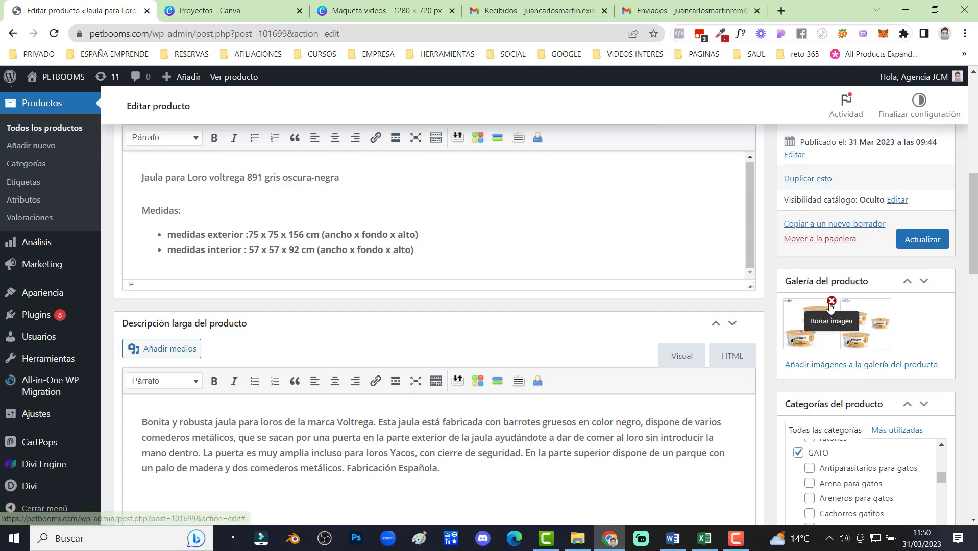
left_click(832, 305)
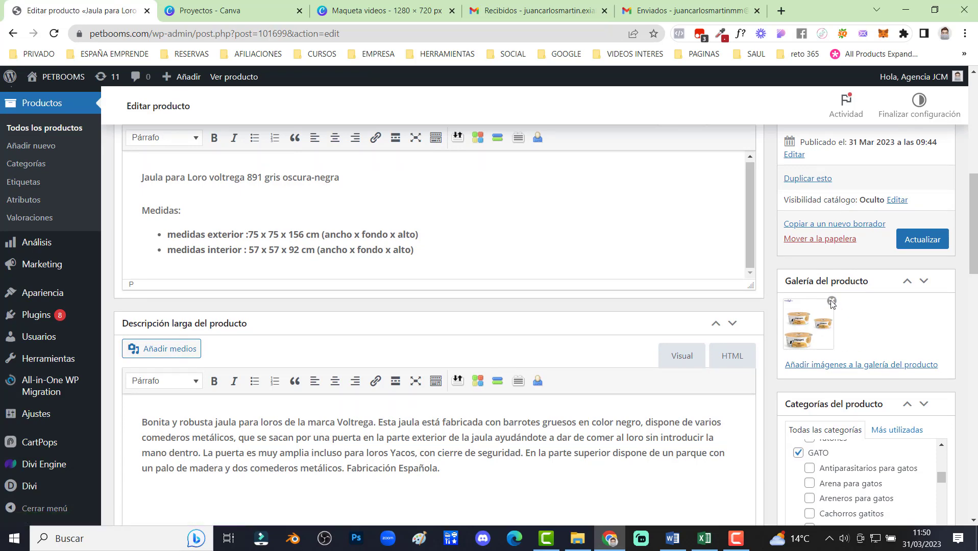
left_click(831, 305)
left_click(832, 308)
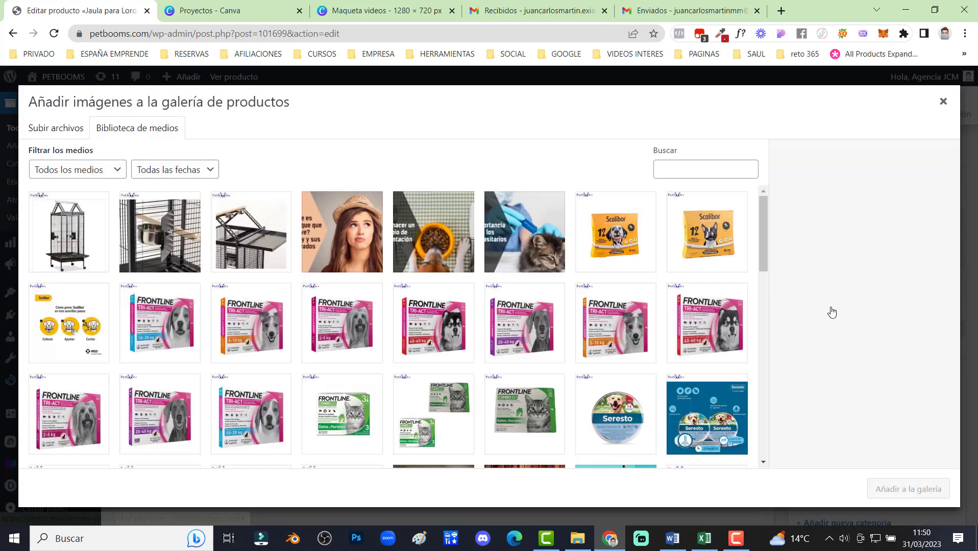
- Add the two cage detail photos, the perch with feeder and the open roof, to the product gallery
left_click(153, 234)
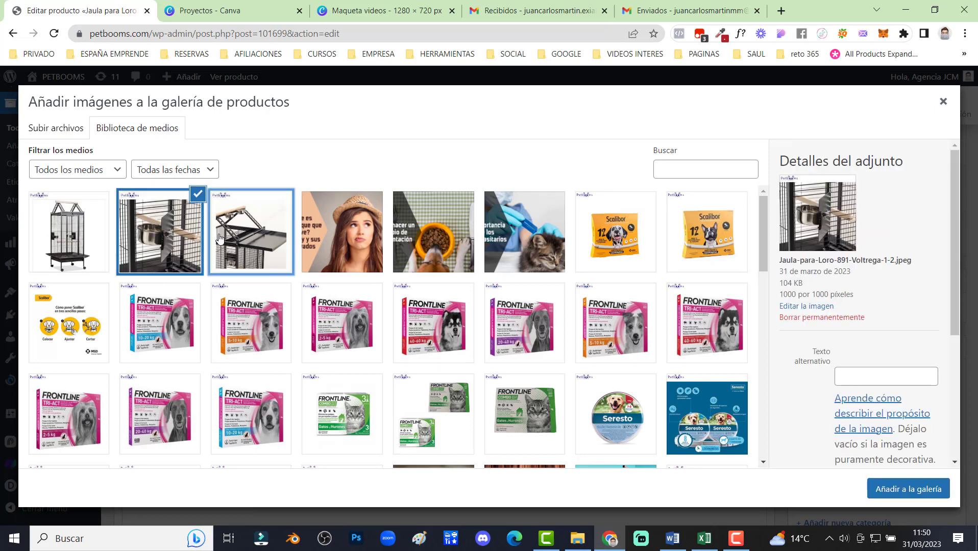
left_click(250, 232)
left_click(905, 490)
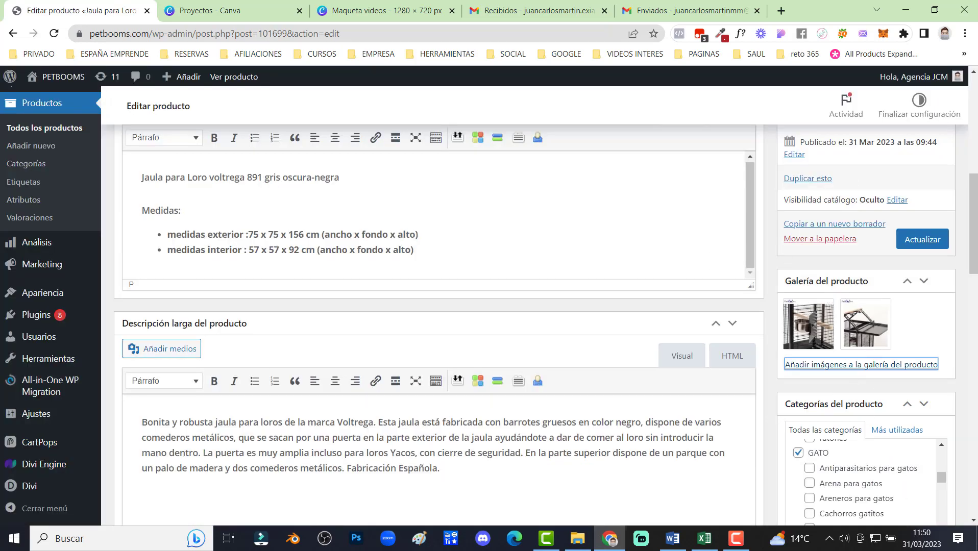
- Check the product's category list, look up the cage's categories in the Word document, and return to the product editor
scroll(935, 329, "down", 4)
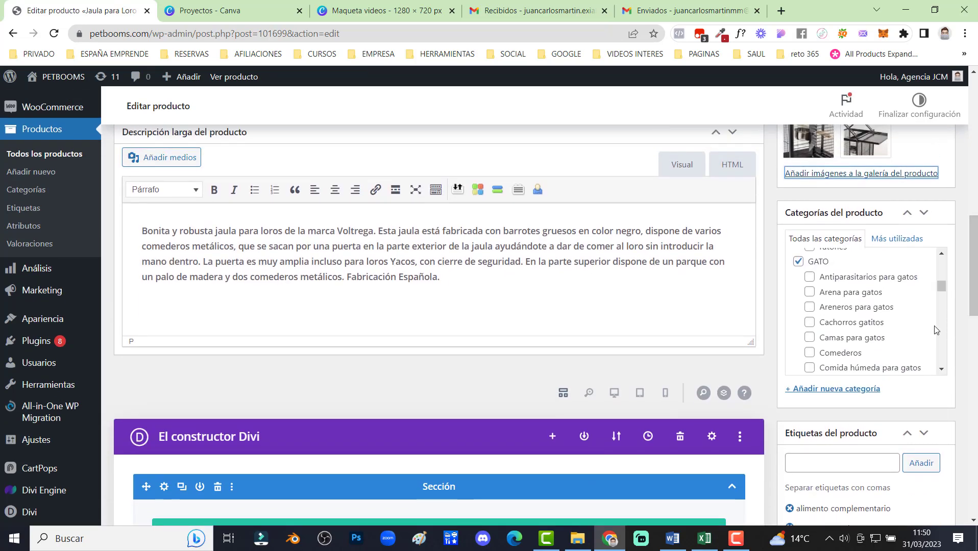
scroll(936, 330, "up", 6)
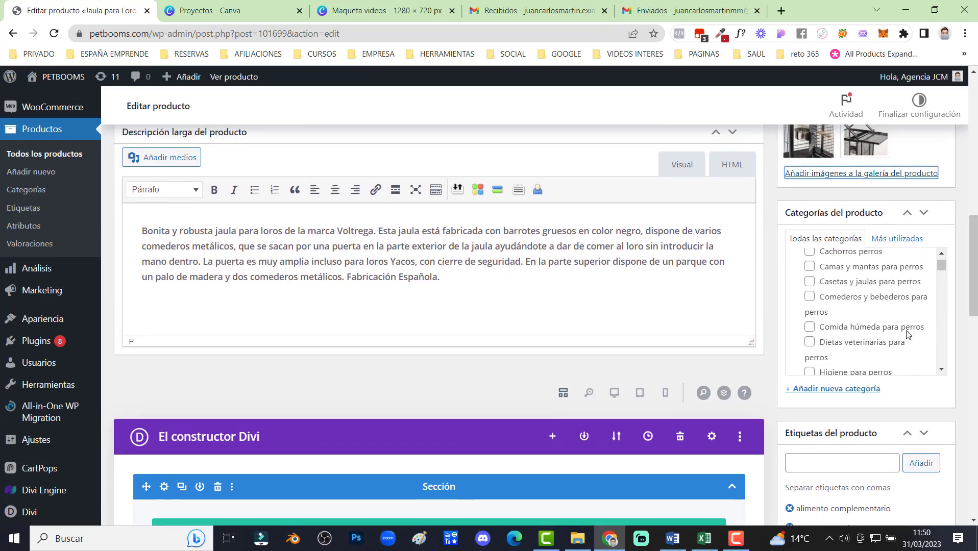
scroll(907, 334, "up", 2)
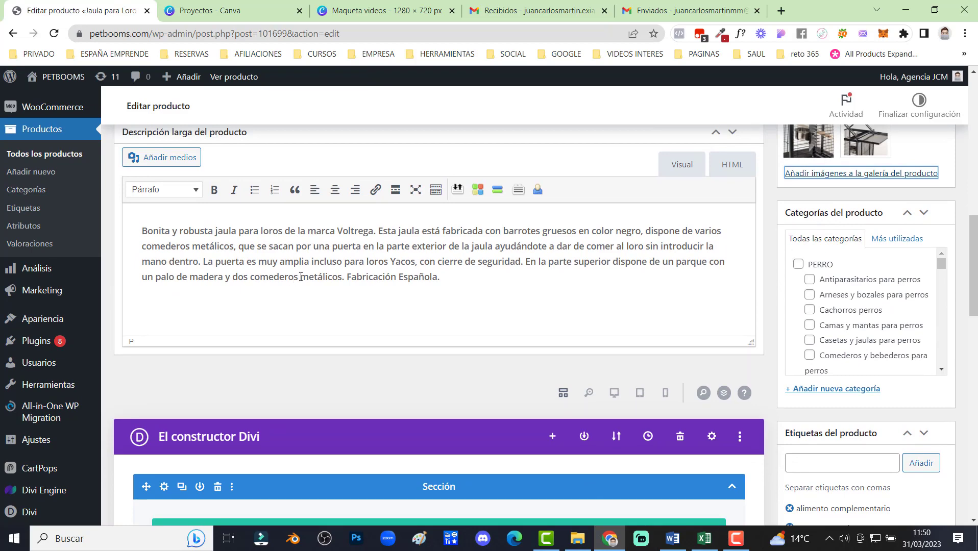
scroll(301, 276, "up", 1)
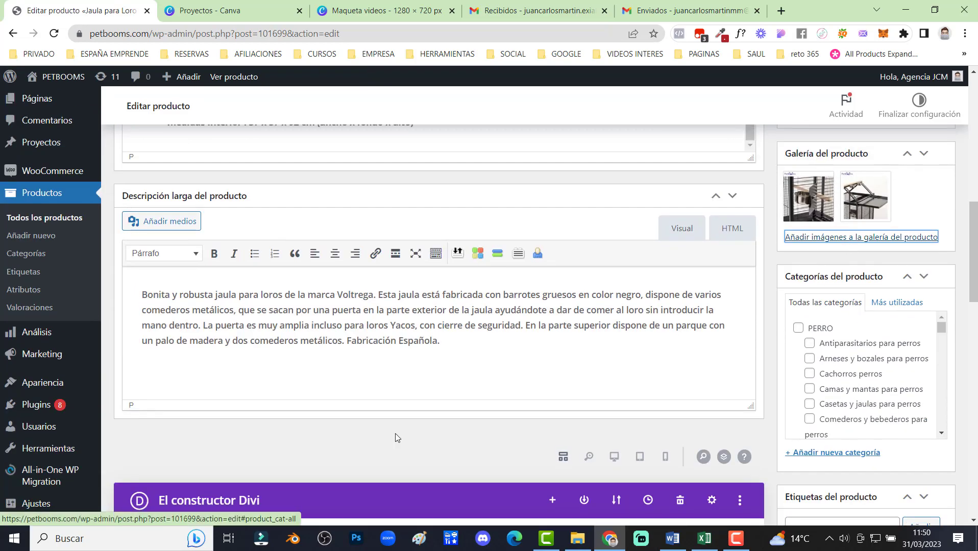
left_click(672, 544)
scroll(227, 408, "down", 3)
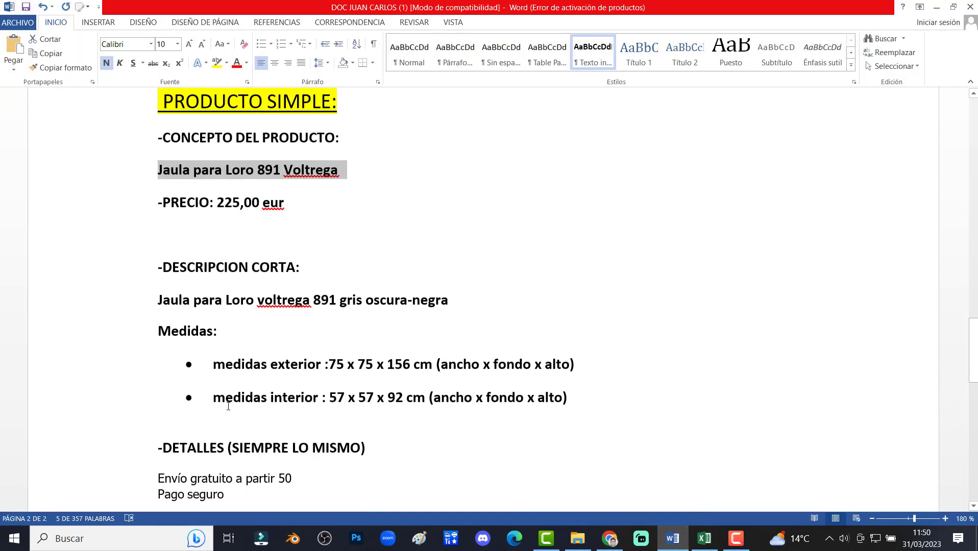
scroll(224, 420, "down", 2)
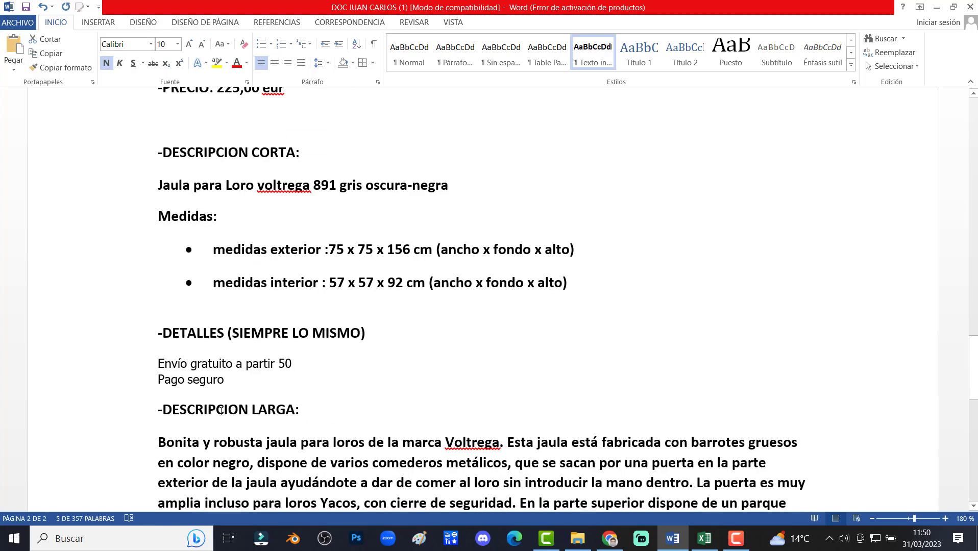
scroll(218, 410, "down", 4)
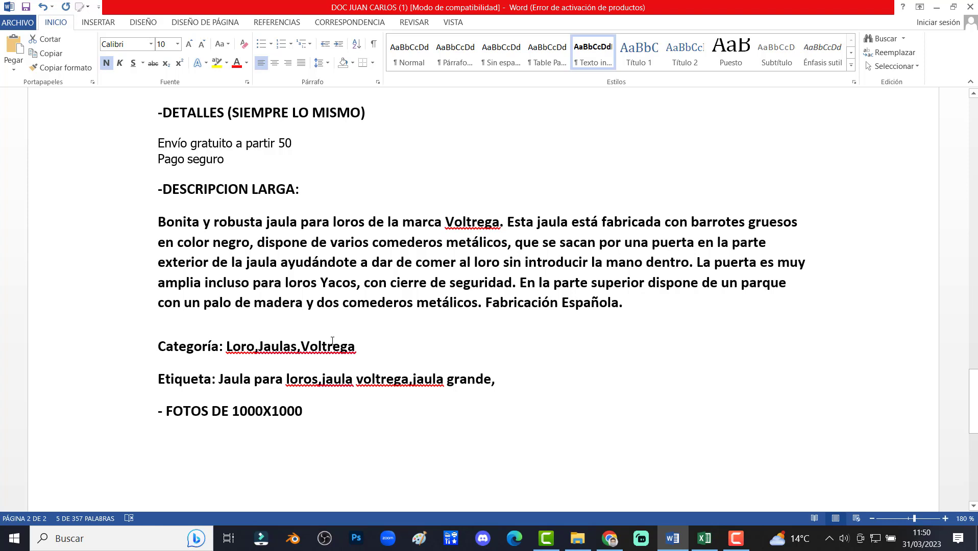
left_click(606, 546)
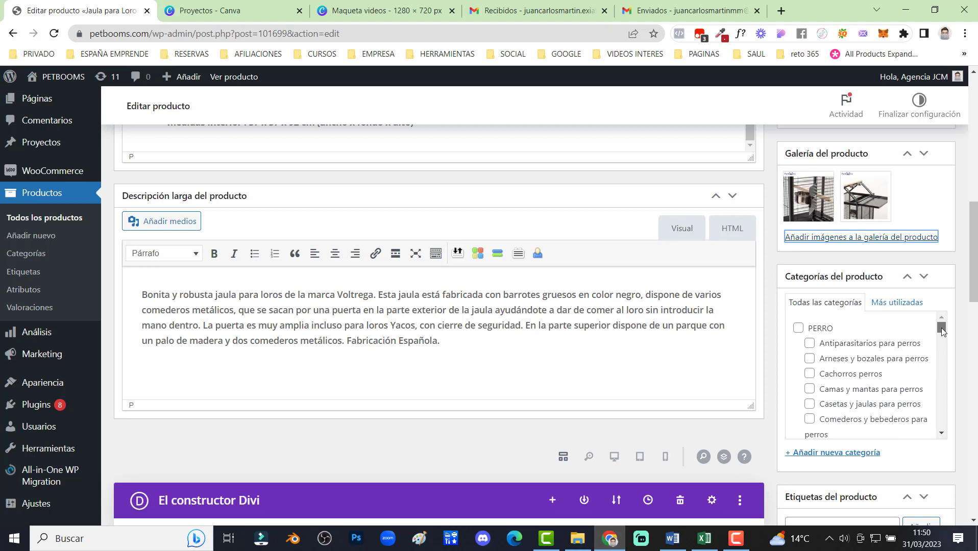
- Remove the product from the GATO category and its Complementos para gatos subcategory
left_click_drag(941, 327, 945, 352)
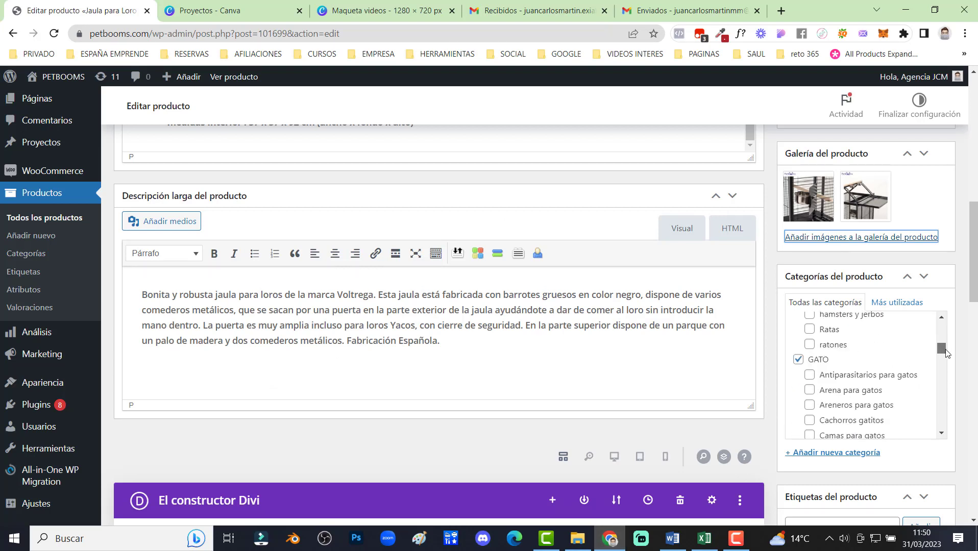
left_click(798, 360)
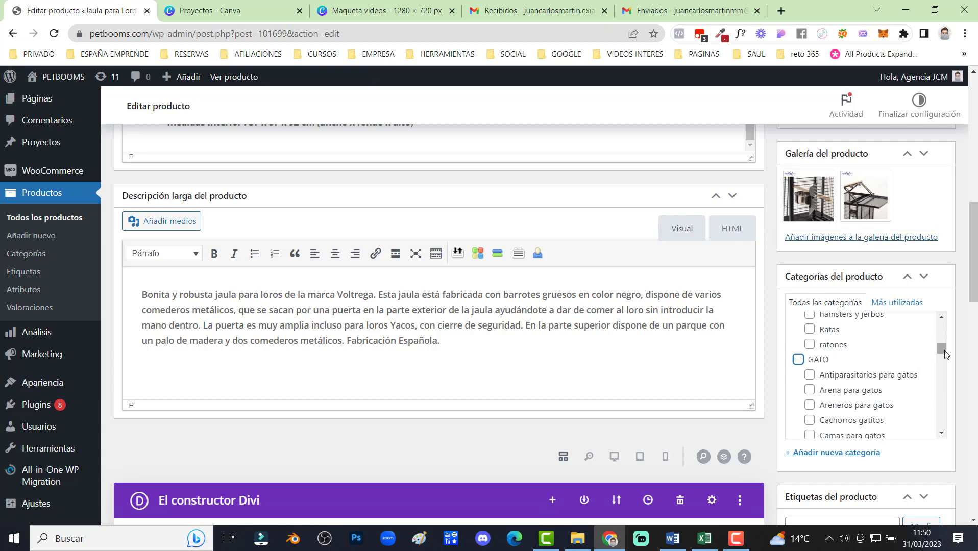
left_click_drag(943, 350, 942, 354)
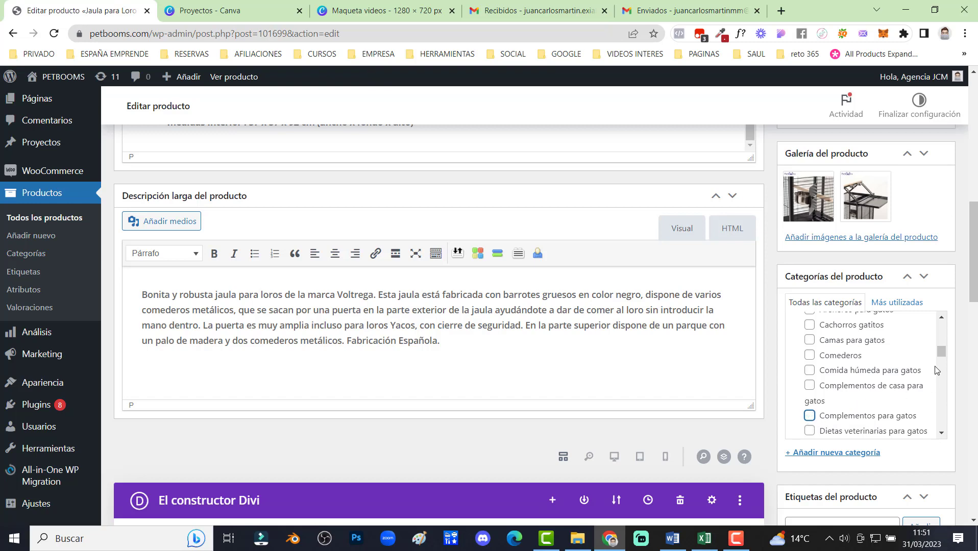
- Recheck the categories in the Word document and assign the product to the Loros y guacamayos category
left_click_drag(941, 352, 942, 327)
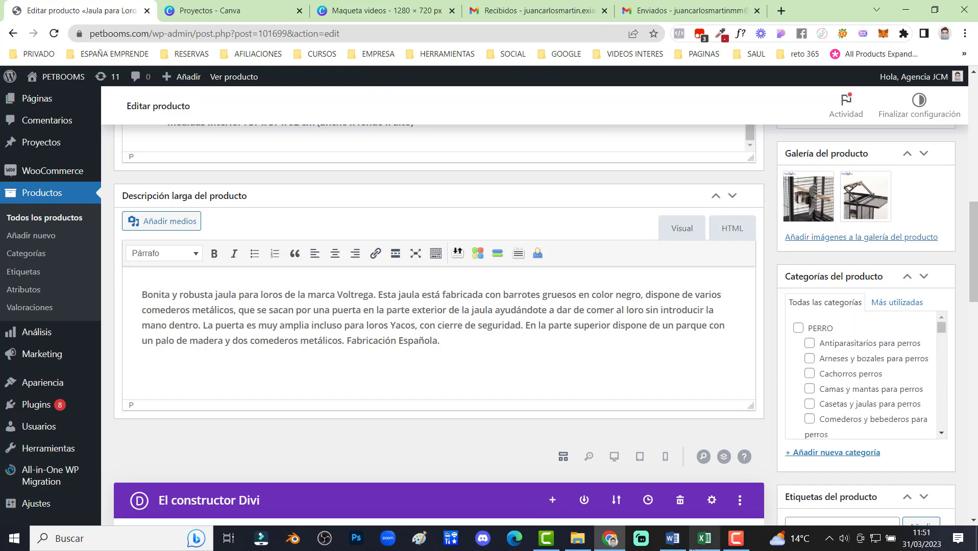
left_click(672, 540)
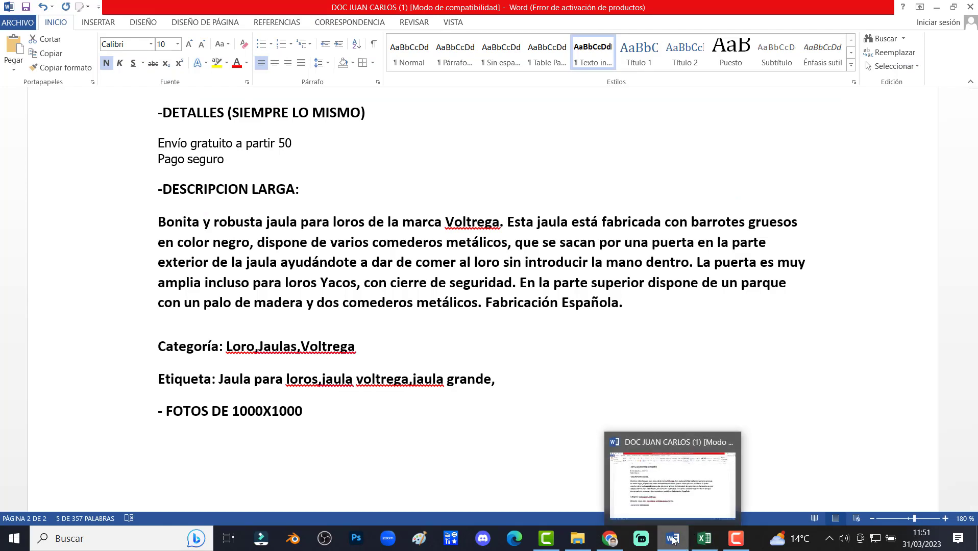
left_click(611, 540)
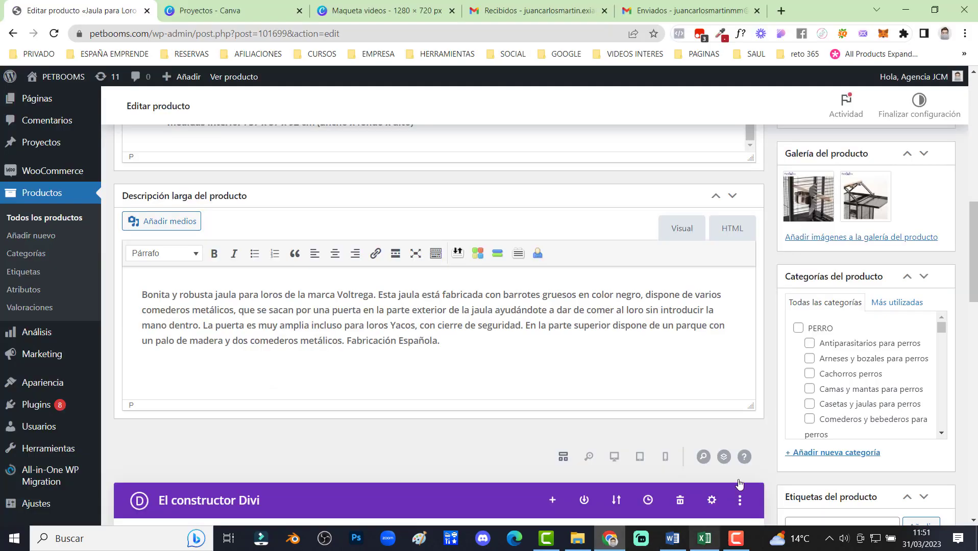
scroll(913, 358, "down", 1)
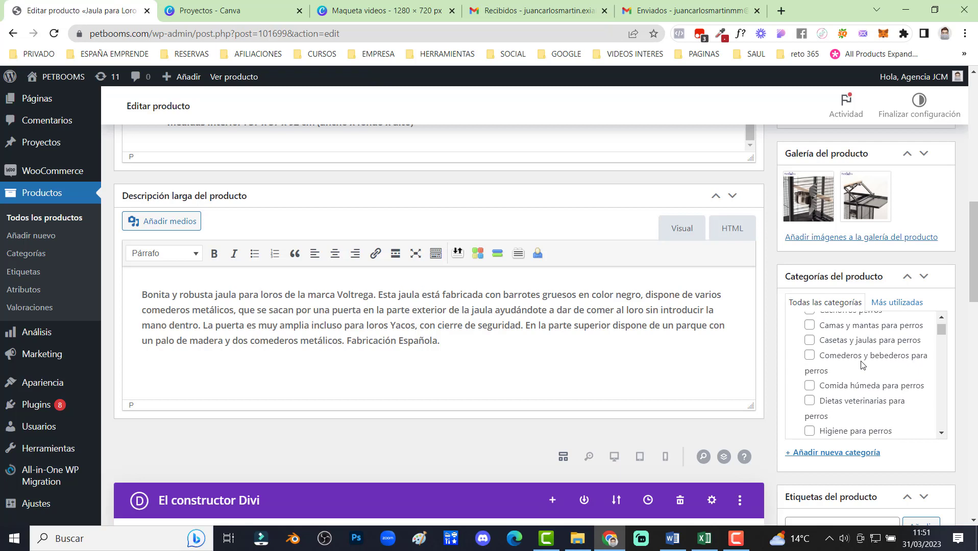
scroll(819, 367, "down", 3)
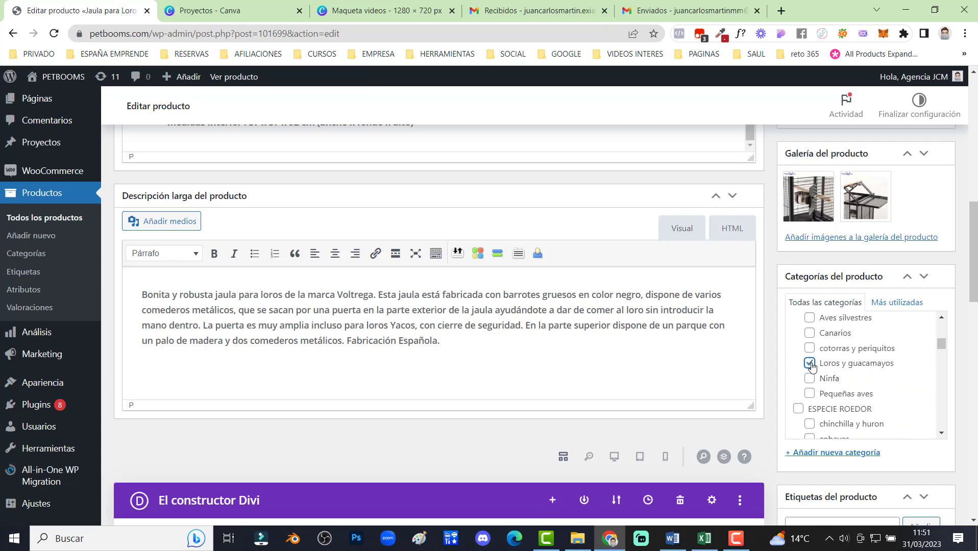
- Consult the Word document's category line again and assign the parent category ESPECIE PAJARO to the product
left_click(677, 542)
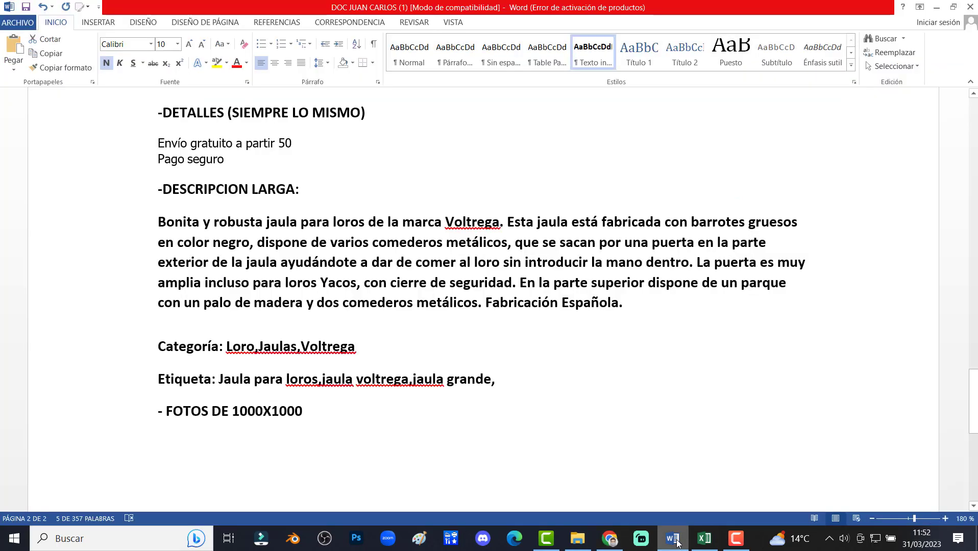
left_click(677, 542)
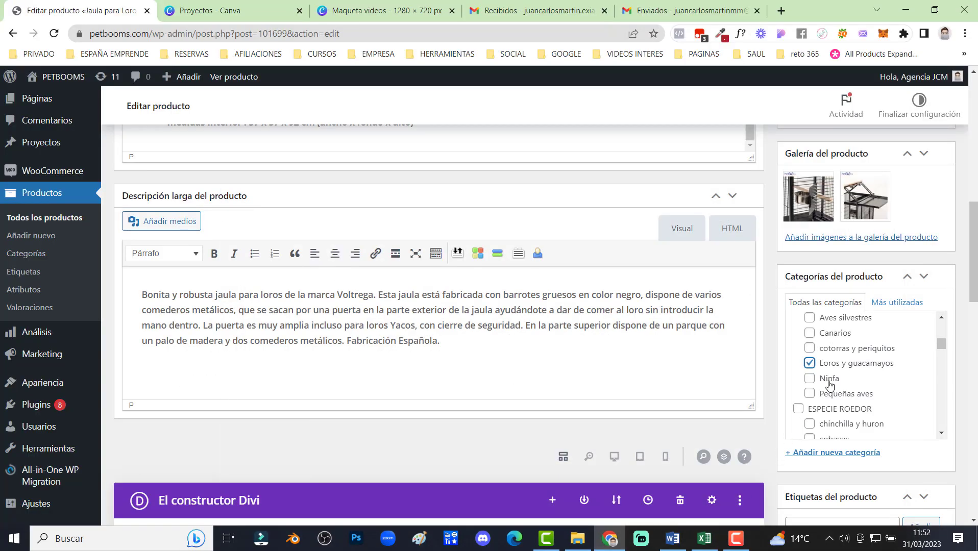
scroll(830, 384, "down", 2)
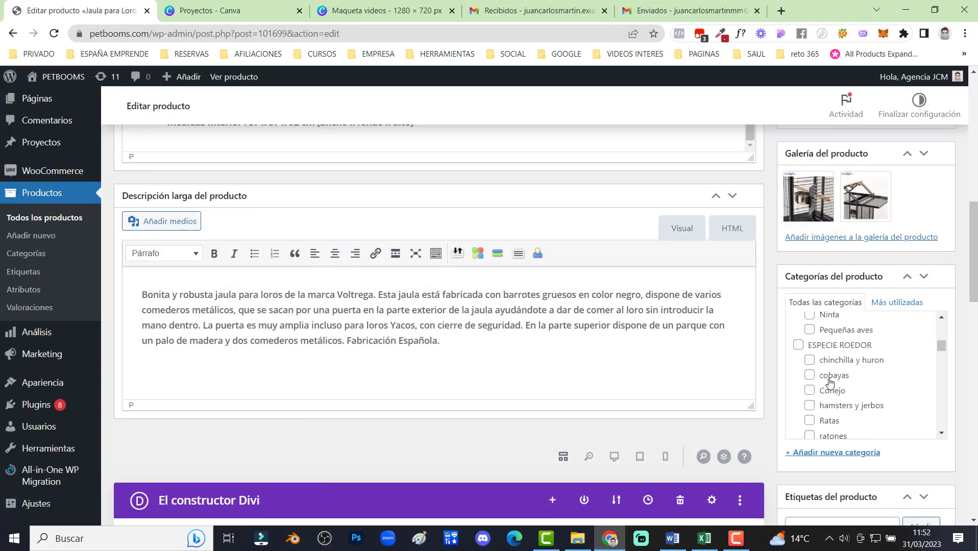
scroll(816, 391, "up", 5)
left_click(799, 401)
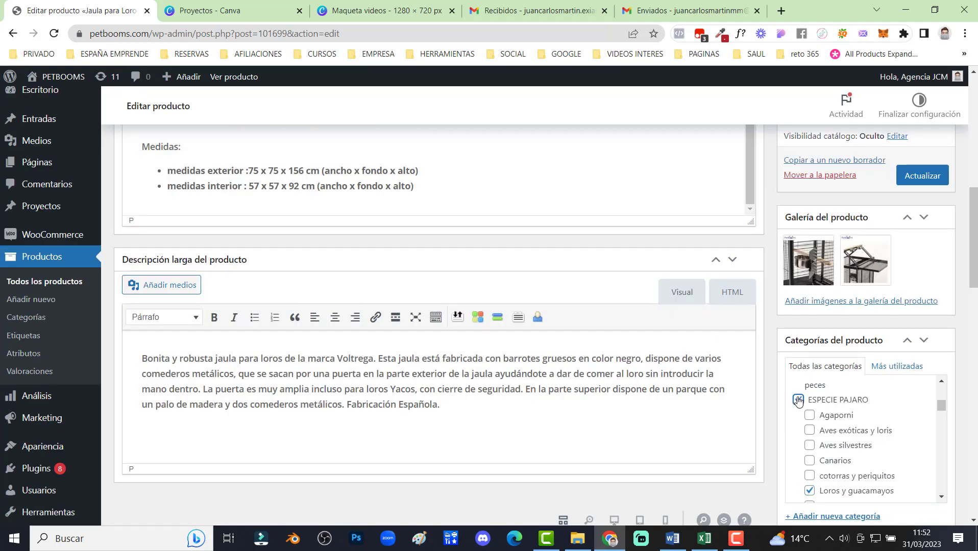
- Assign the PAJAROS and POR FAMILIAS categories to the product, including the Accesorios subcategory
scroll(818, 419, "down", 2)
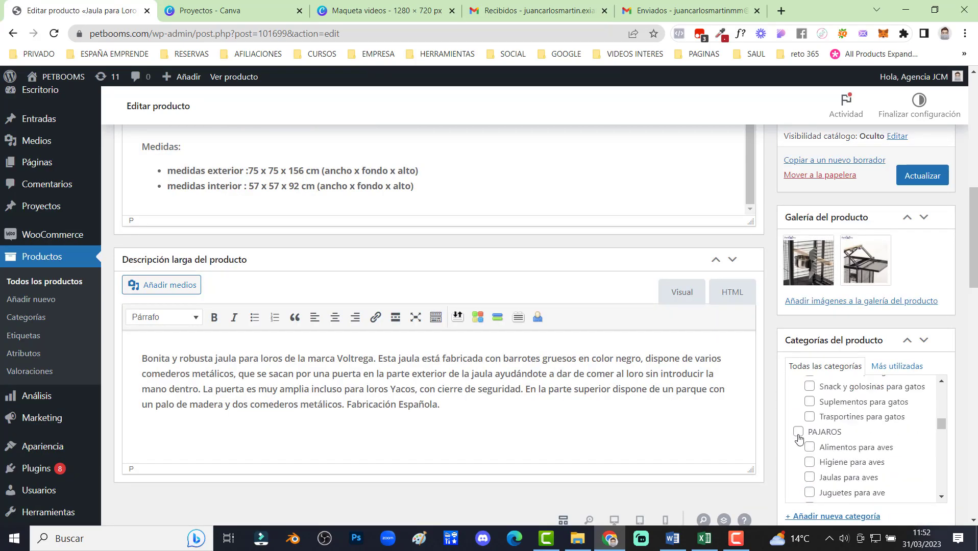
left_click(798, 432)
scroll(831, 466, "down", 3)
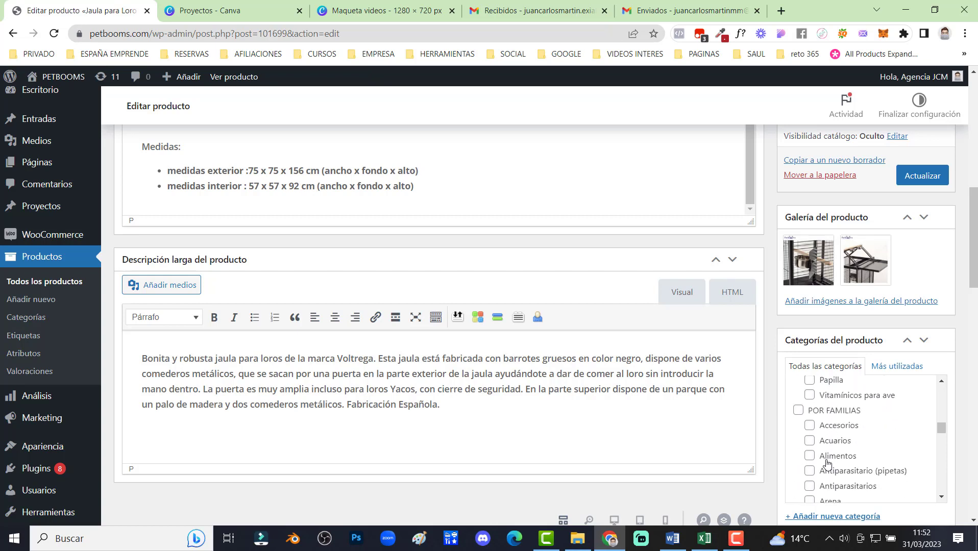
left_click(798, 411)
left_click(809, 427)
- Verify the brand in the Word document and assign the product to the Voltregá category under POR MARCAS
scroll(809, 431, "down", 5)
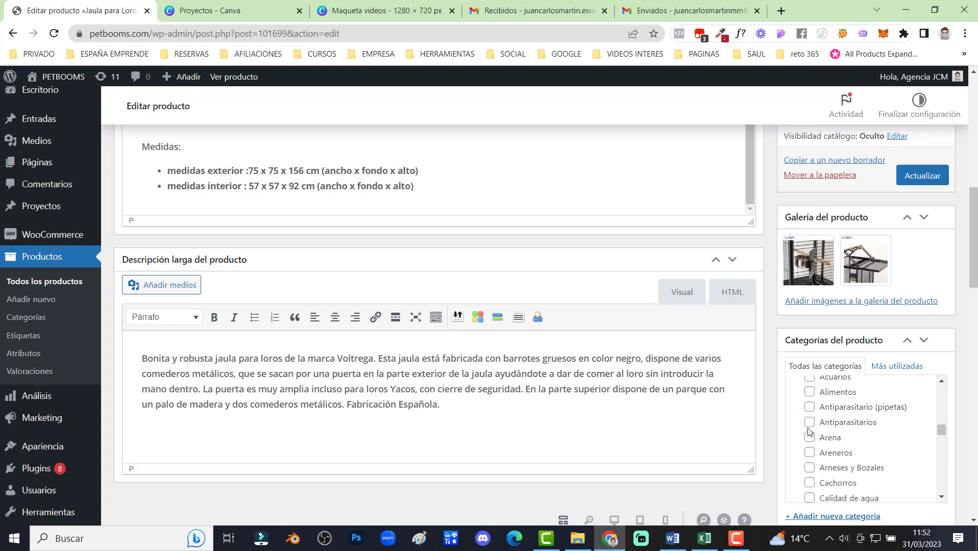
scroll(809, 431, "down", 5)
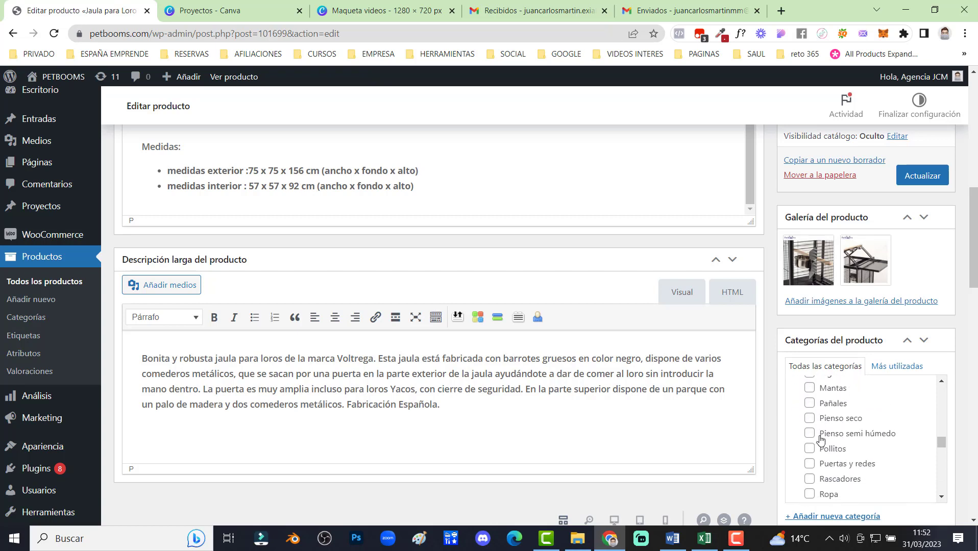
scroll(827, 444, "down", 3)
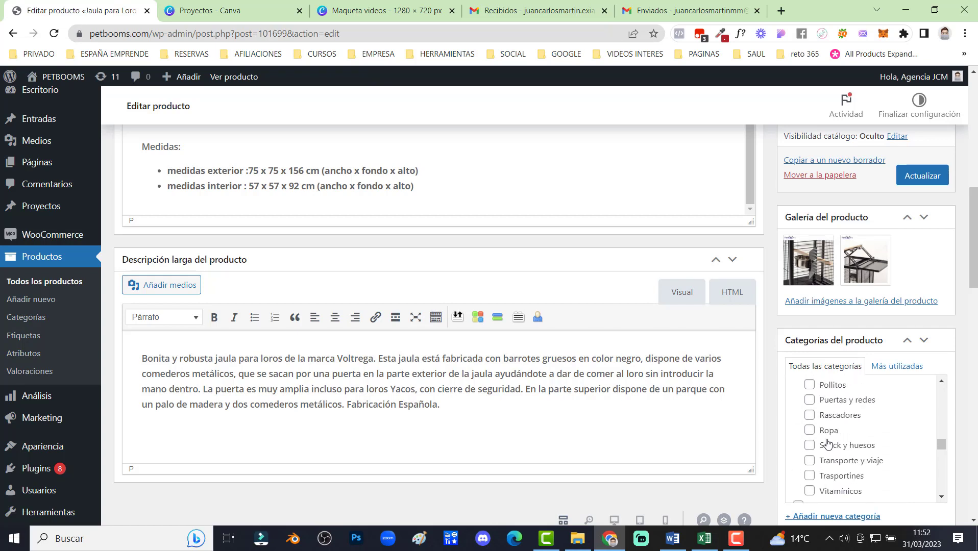
scroll(827, 444, "down", 5)
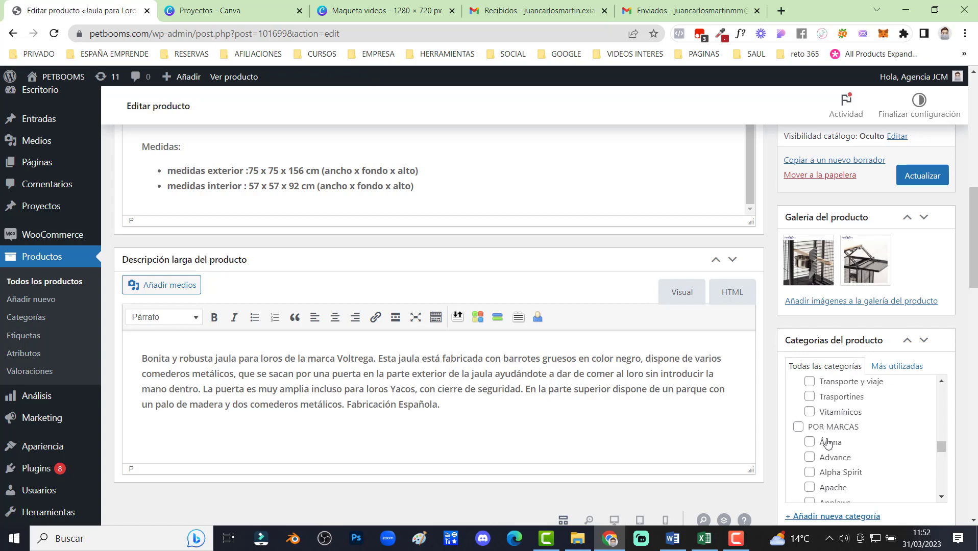
left_click(672, 540)
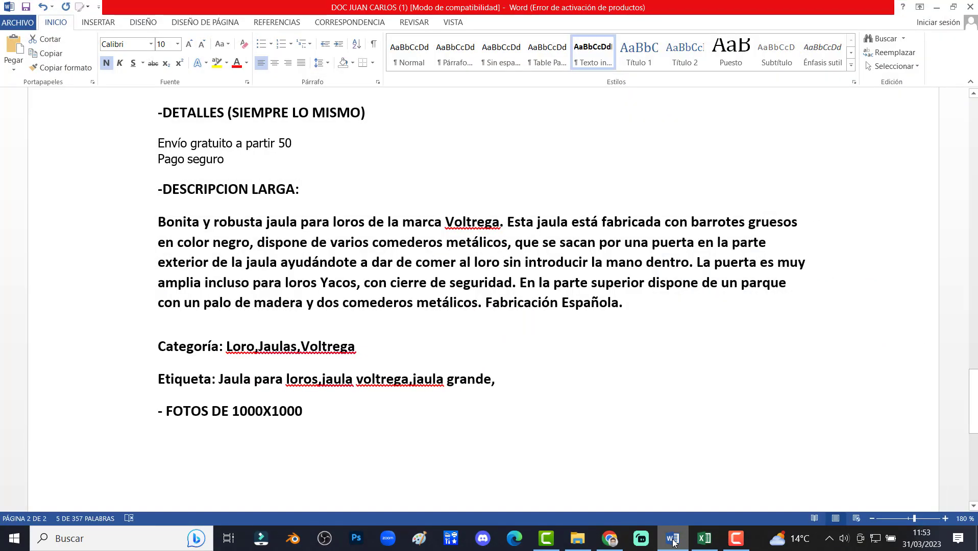
left_click(673, 540)
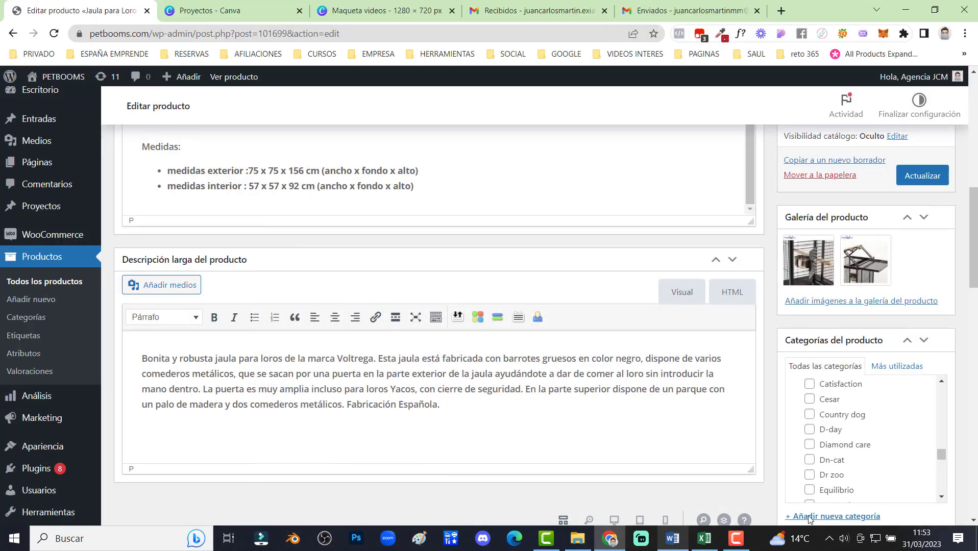
scroll(840, 468, "down", 3)
scroll(840, 468, "down", 8)
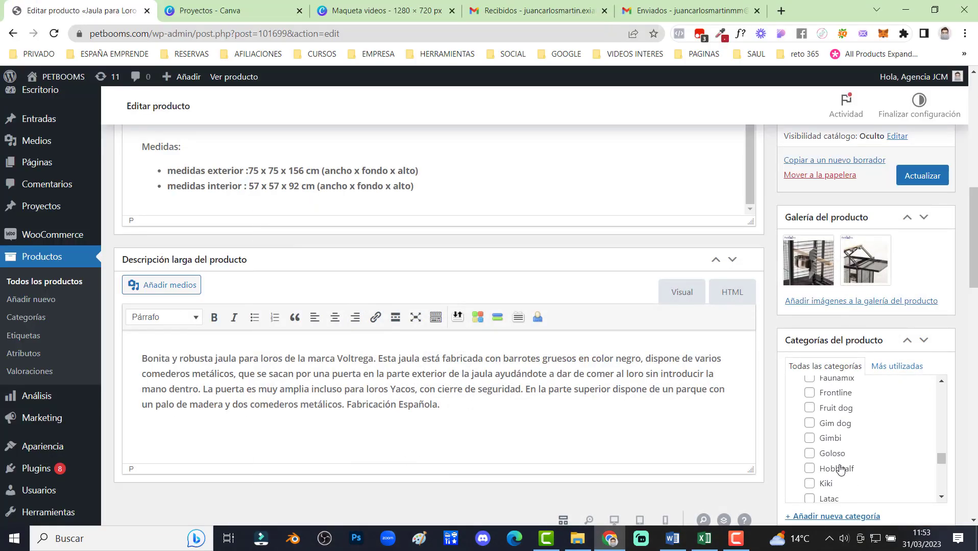
scroll(839, 469, "down", 5)
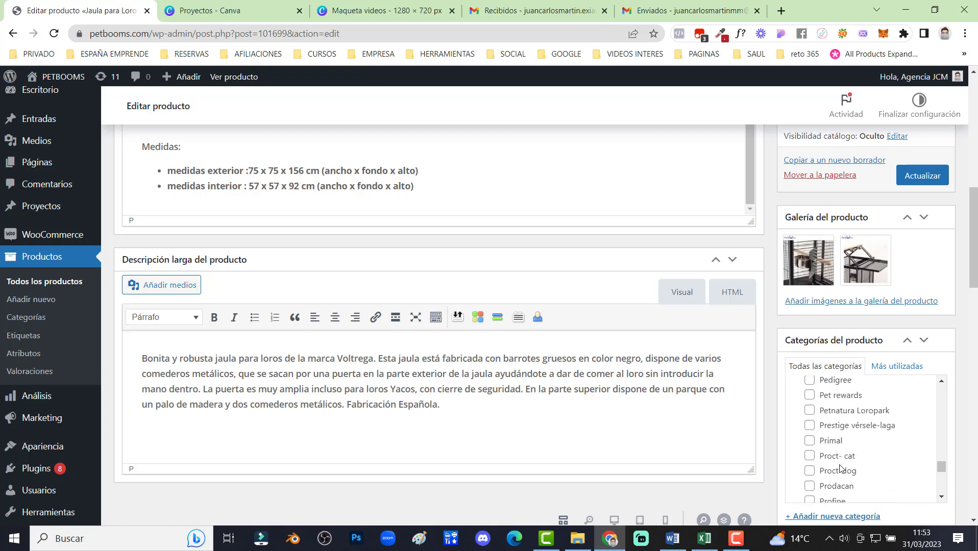
scroll(841, 468, "down", 5)
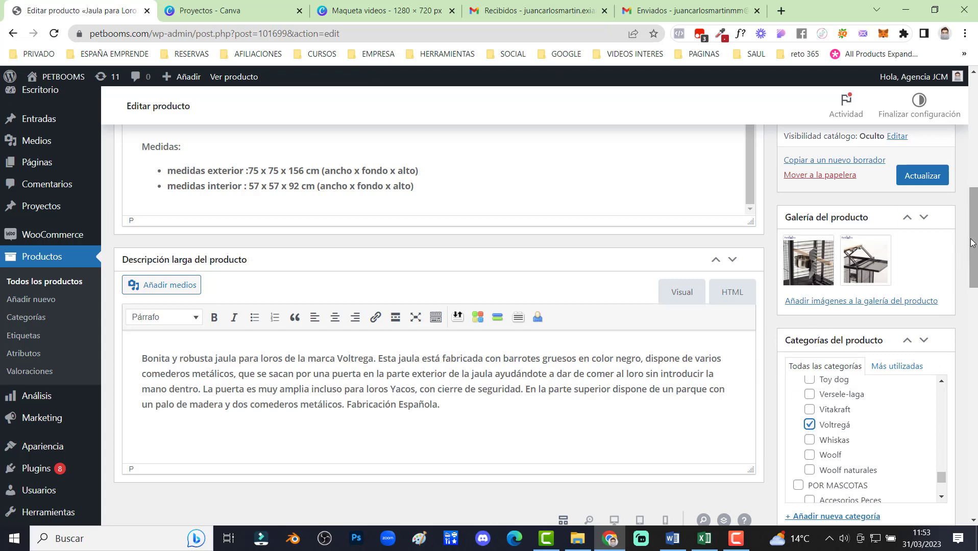
- Remove the four inherited yogurt and food supplement tags from the product
left_click_drag(972, 250, 945, 323)
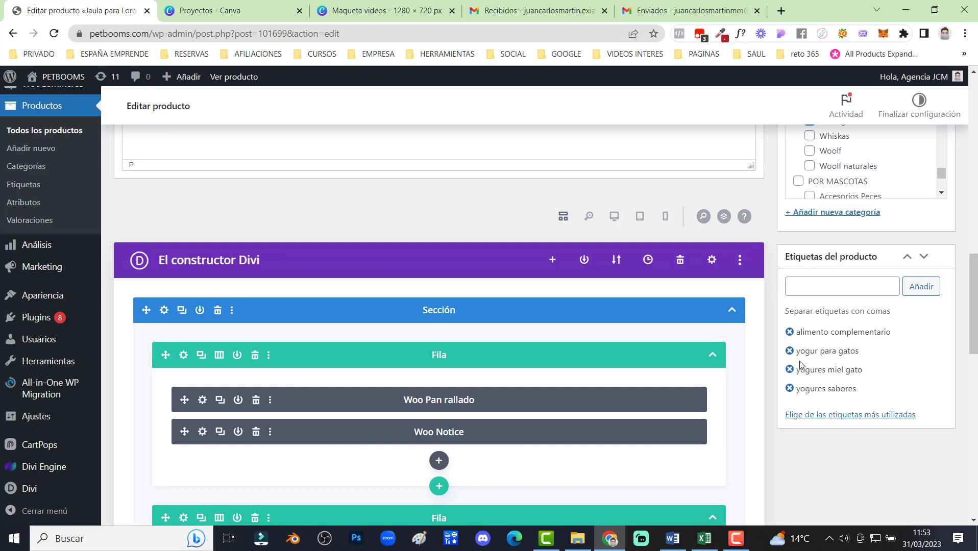
left_click(789, 332)
left_click(789, 332)
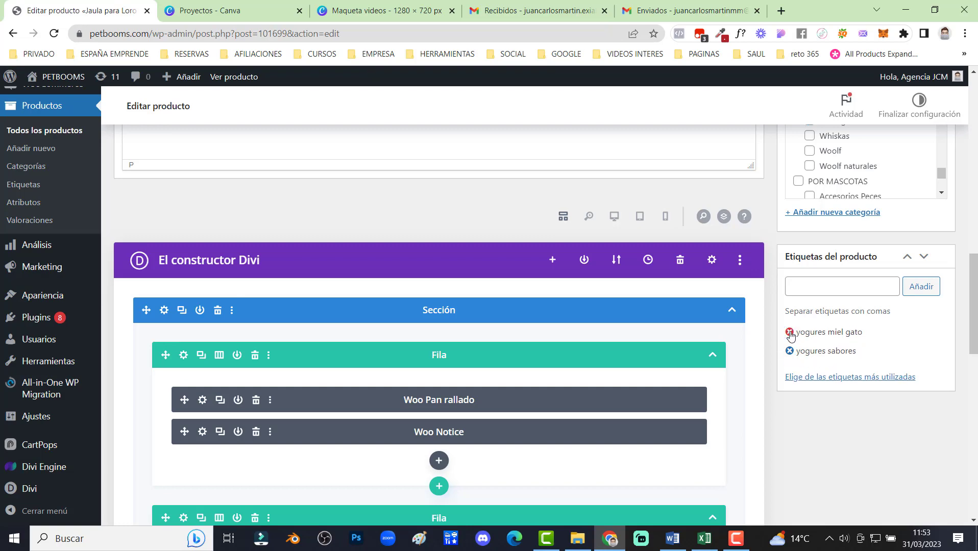
left_click(790, 332)
left_click(790, 332)
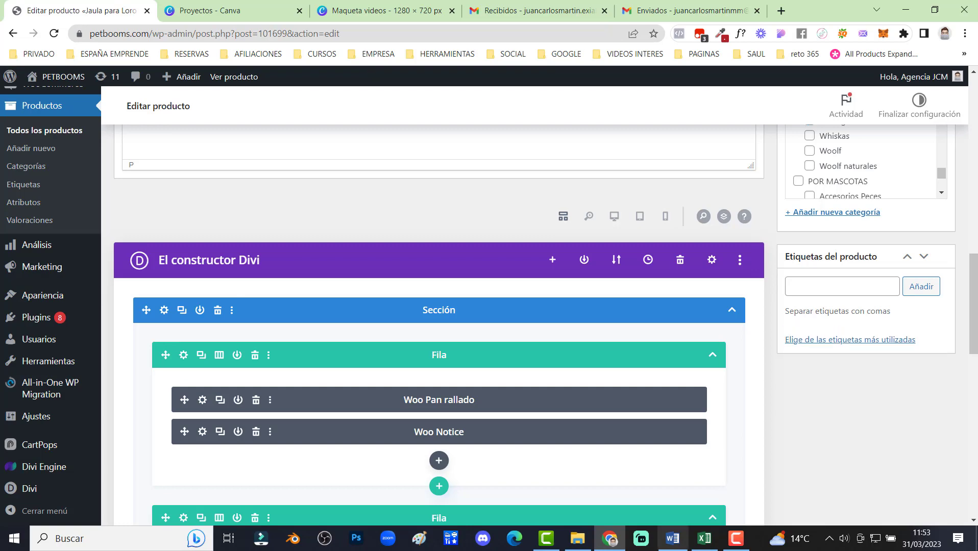
- Copy the Etiqueta line from the Word document and add Jaula para loros, jaula voltrega and jaula grande as product tags
left_click(673, 539)
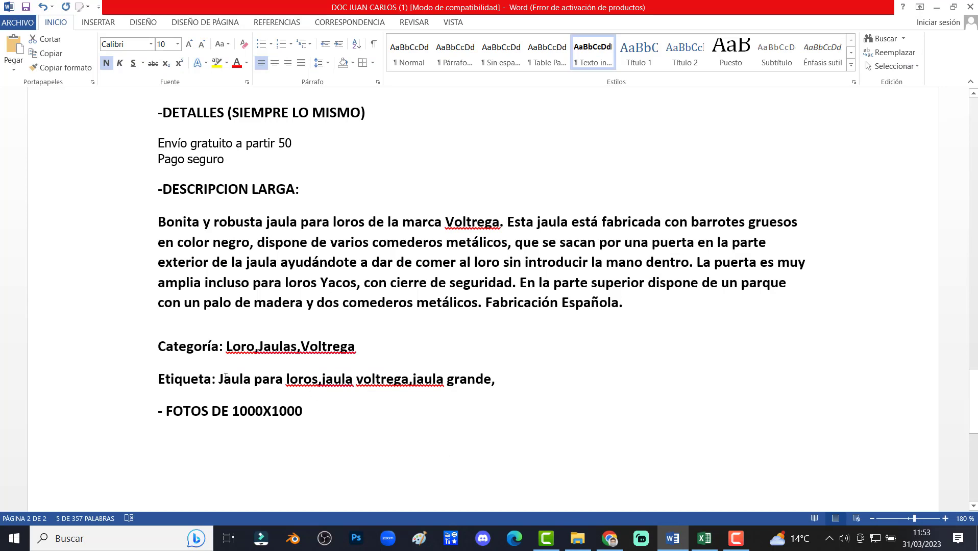
left_click_drag(221, 379, 496, 378)
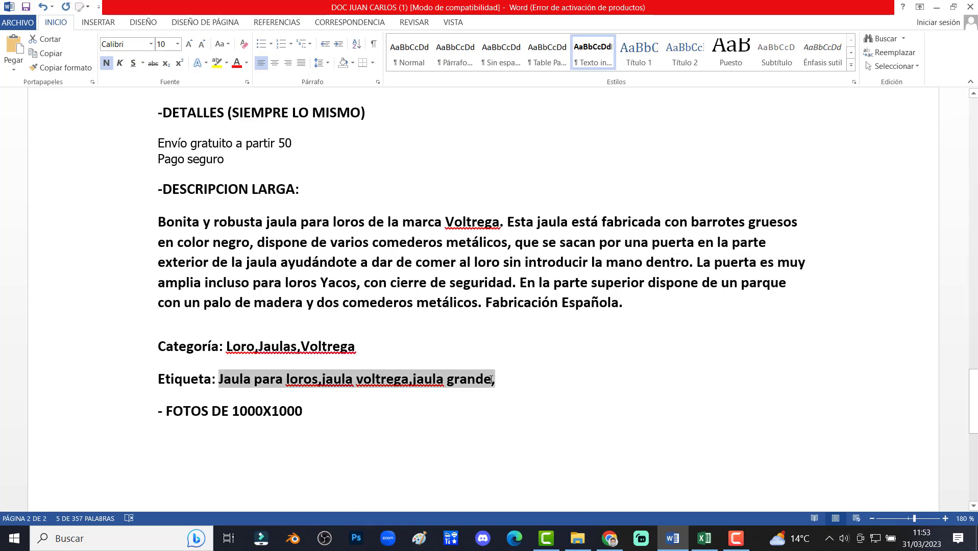
key("ctrl+c")
left_click(610, 539)
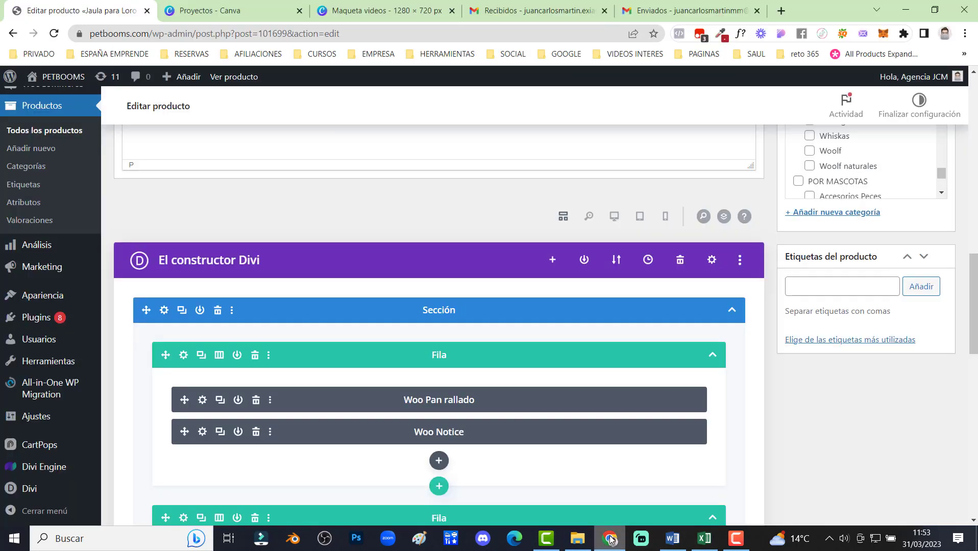
left_click(841, 287)
key("ctrl+v")
key("Return")
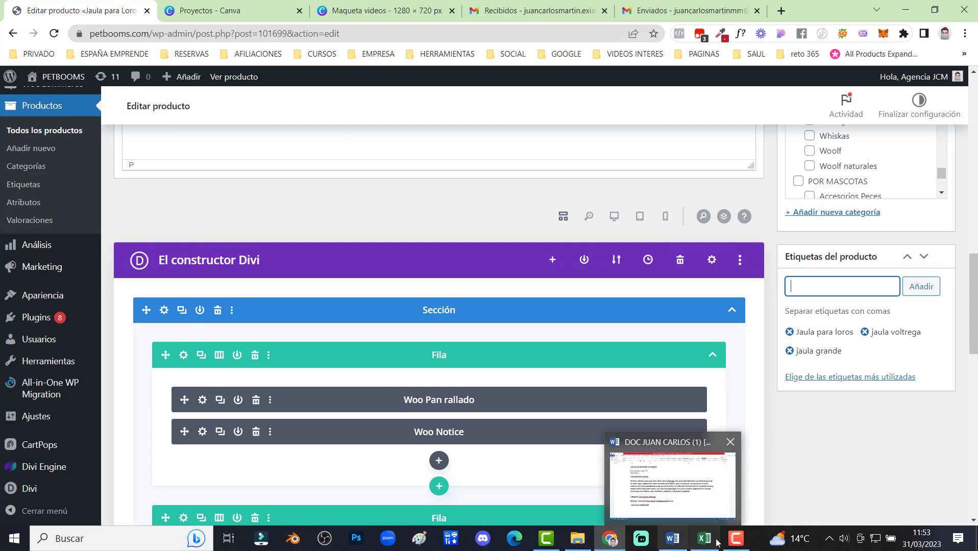
- Recheck the Word document against the product's categories and tags, and update the published product
left_click(667, 544)
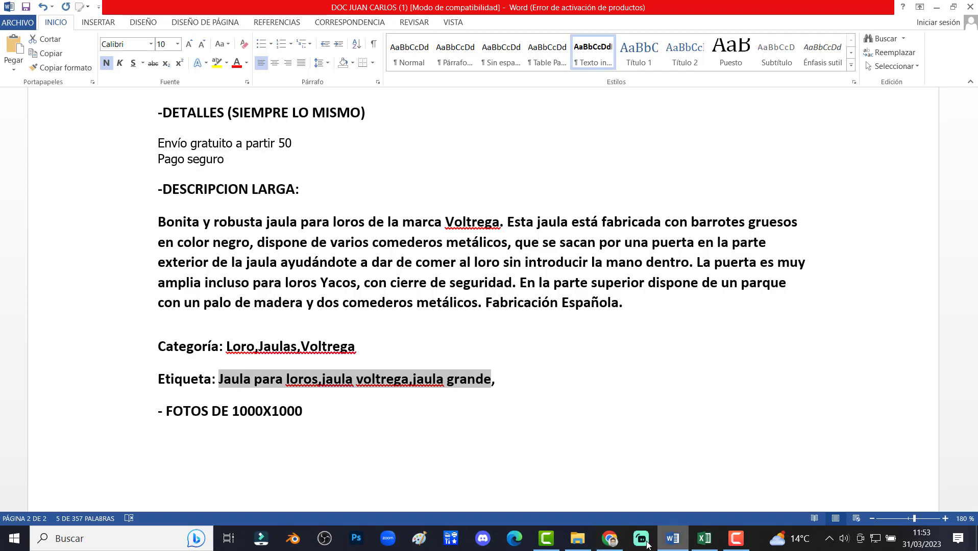
left_click(608, 538)
scroll(900, 437, "up", 5)
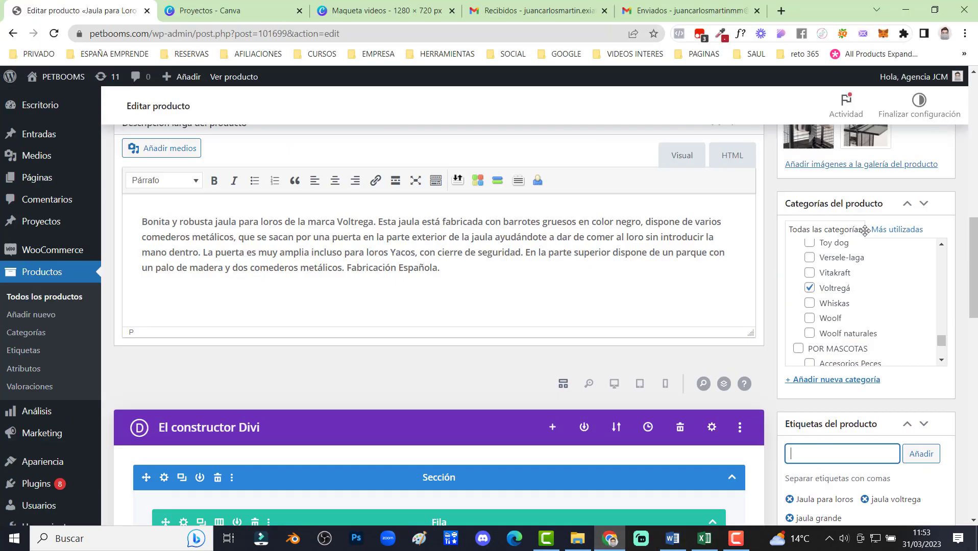
scroll(888, 341, "down", 3)
scroll(891, 402, "down", 5)
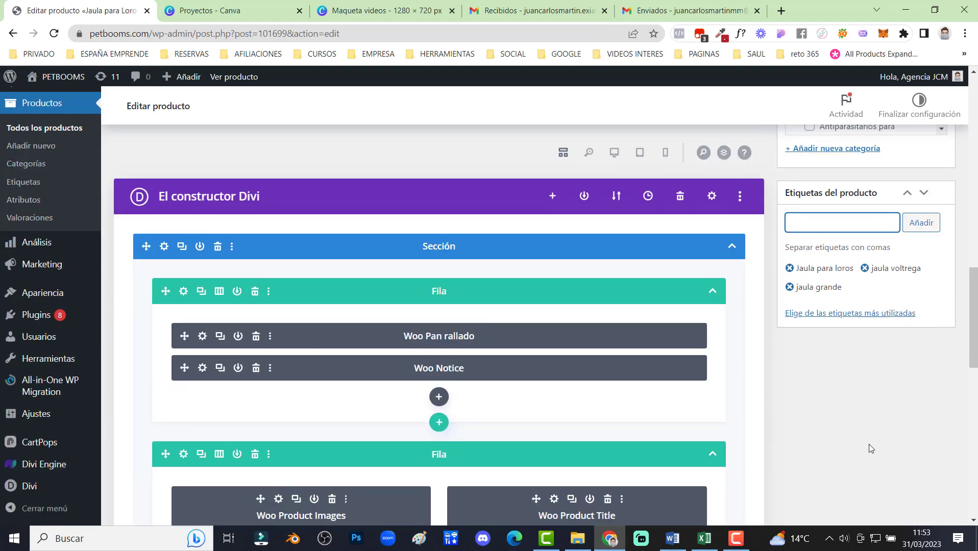
scroll(876, 457, "up", 12)
scroll(876, 461, "down", 1)
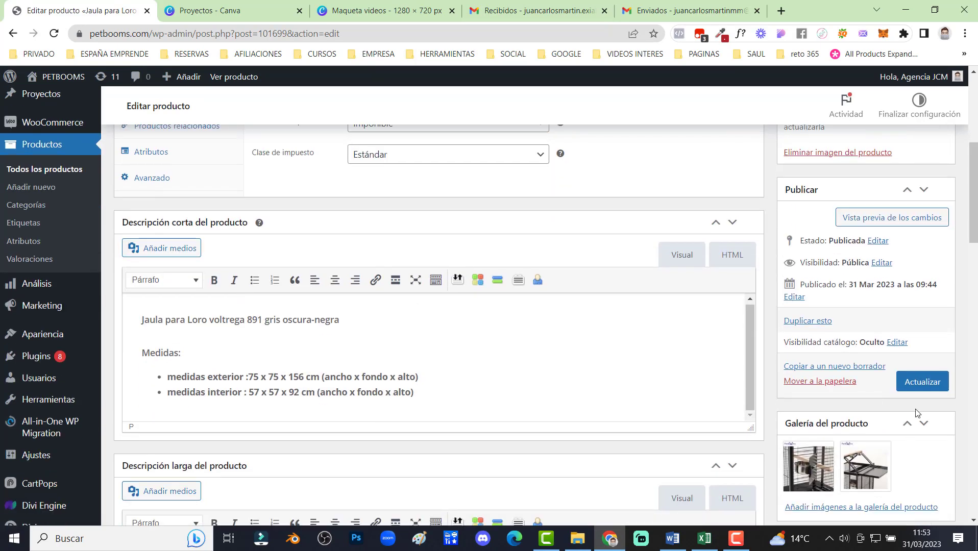
left_click(922, 383)
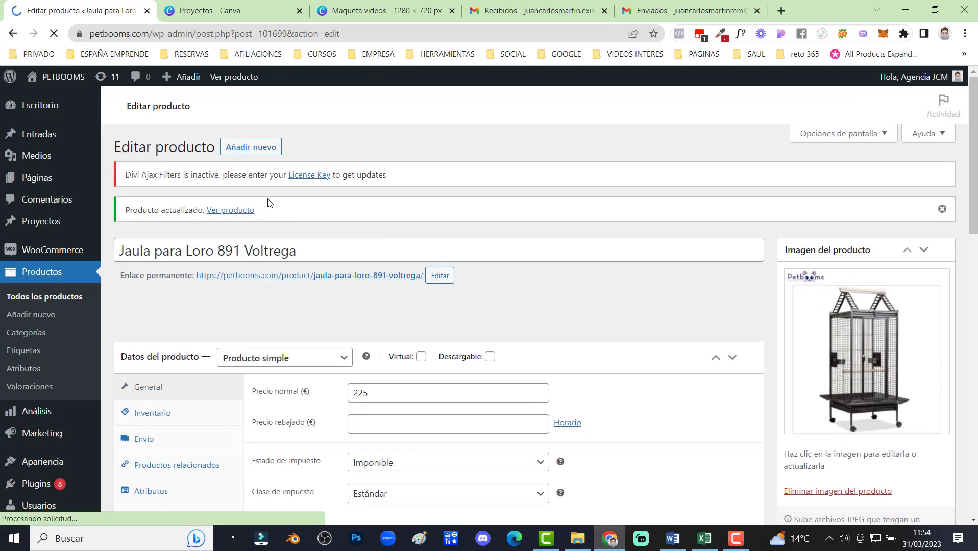
- View the product's public page and examine its images, price, short description, measurements, long description and reviews section
left_click(235, 214)
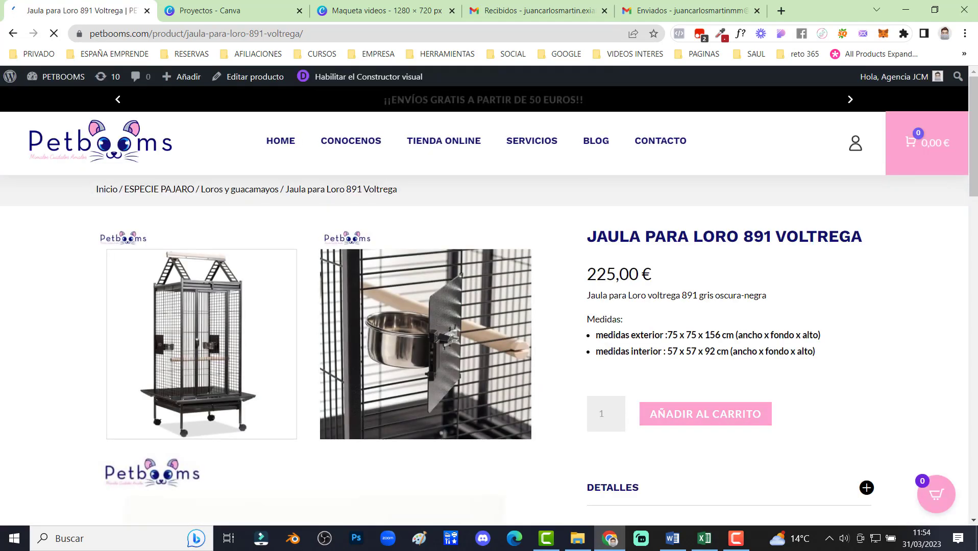
scroll(127, 378, "down", 3)
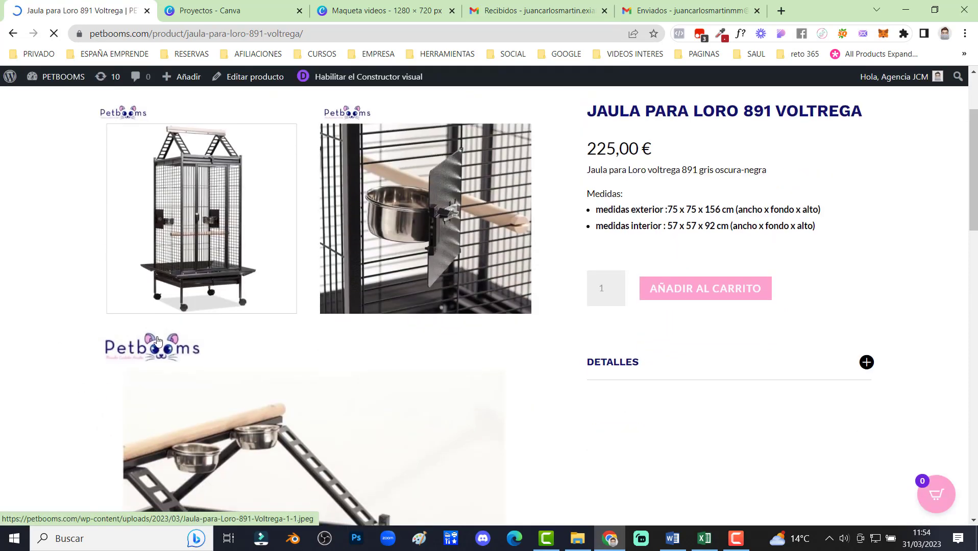
scroll(158, 340, "down", 4)
scroll(158, 342, "up", 7)
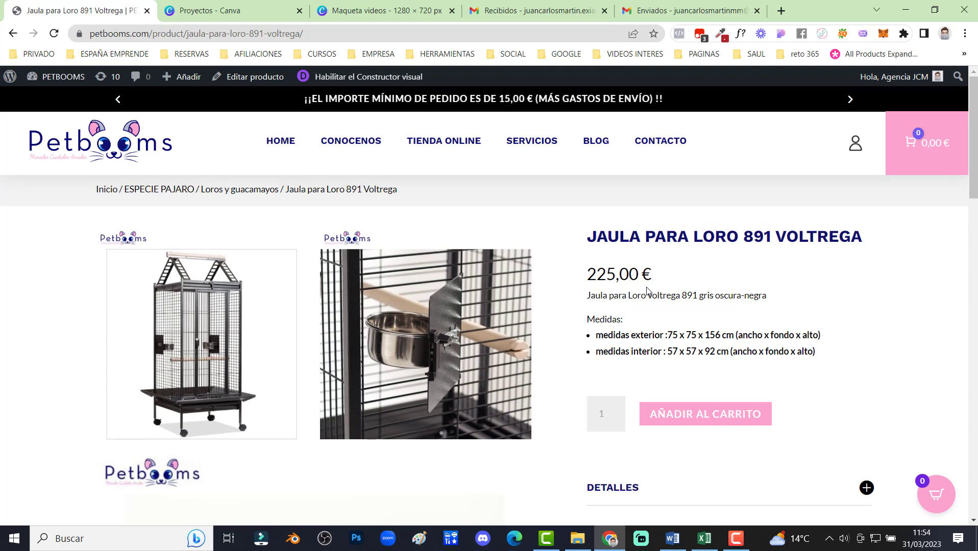
scroll(626, 331, "down", 3)
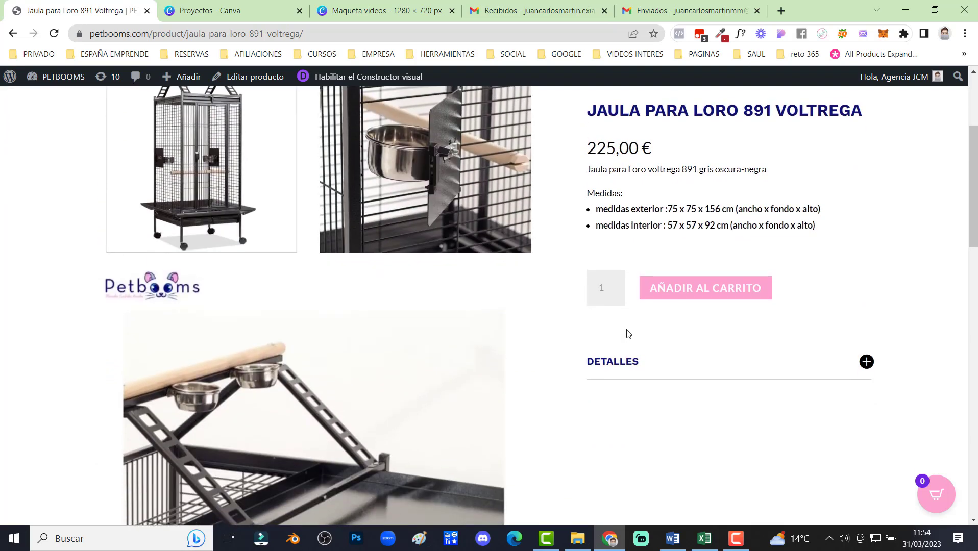
scroll(622, 371, "down", 2)
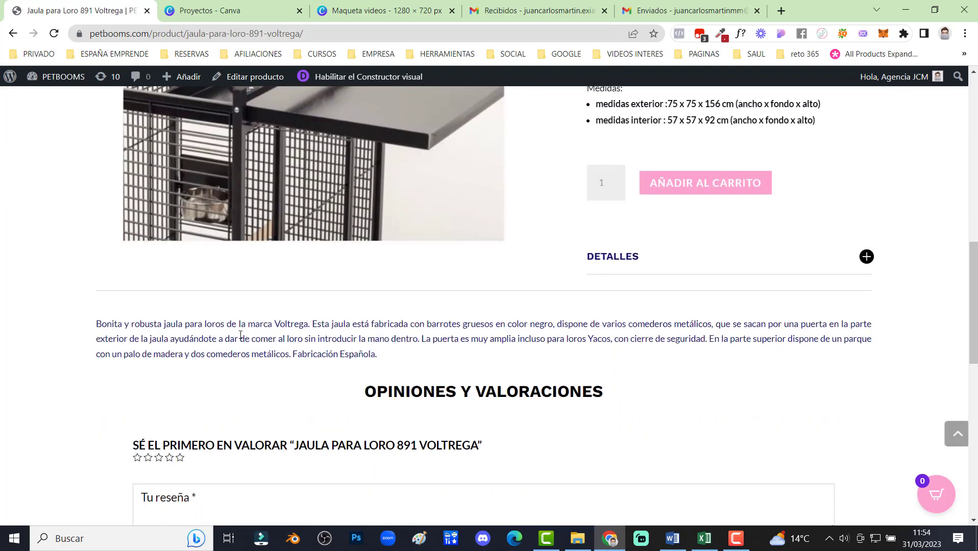
scroll(530, 356, "down", 5)
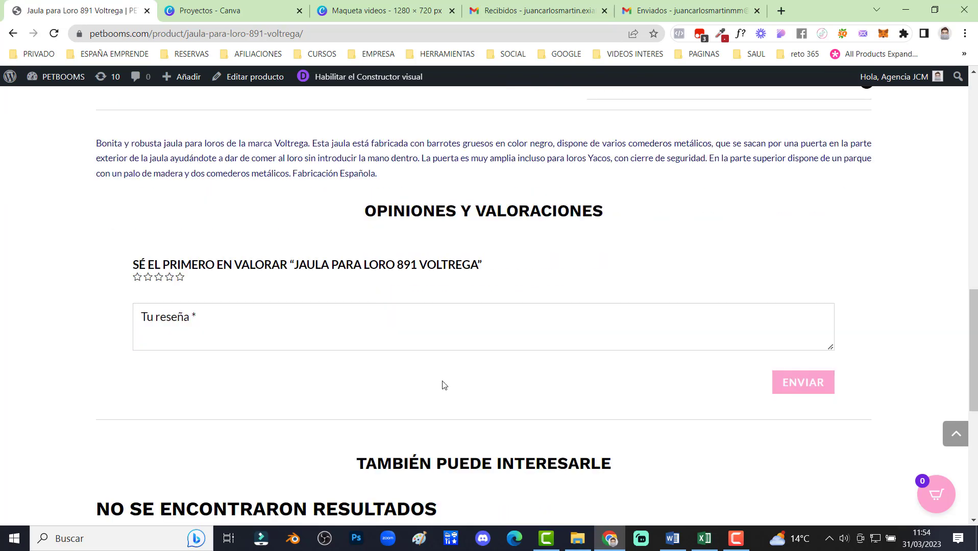
scroll(443, 385, "down", 2)
scroll(443, 384, "up", 5)
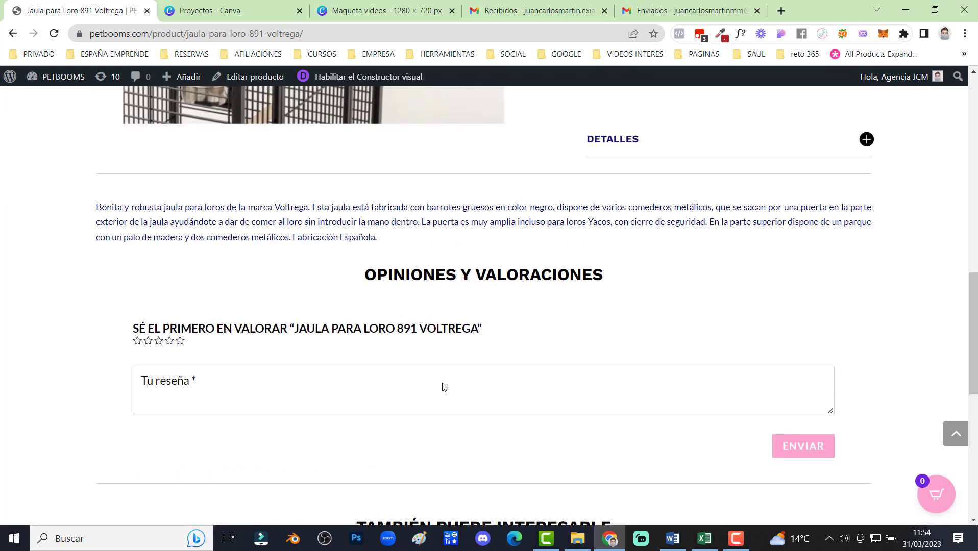
scroll(443, 384, "down", 1)
scroll(443, 383, "up", 10)
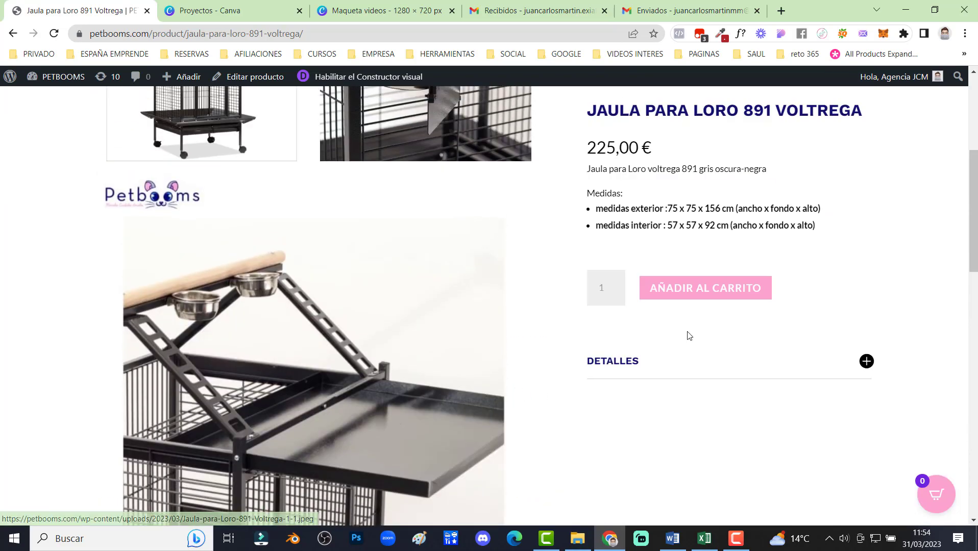